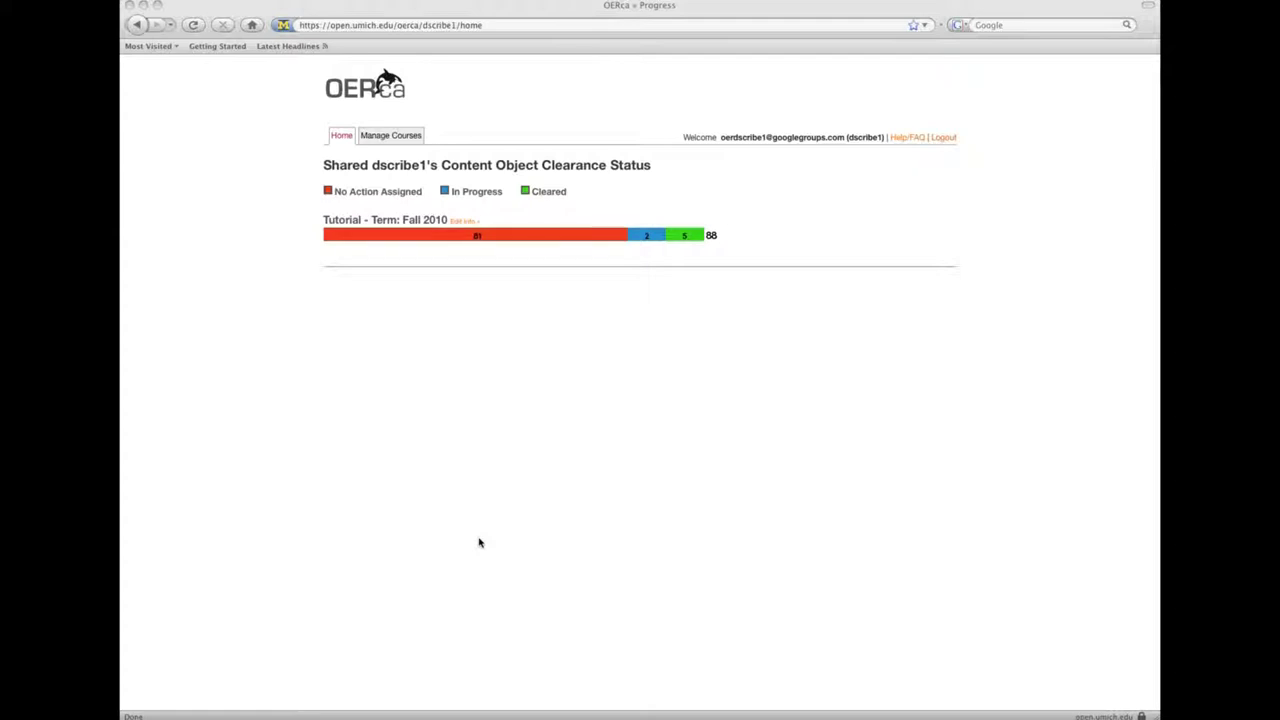
Open the Tutorial course's Week5-DRM lecture slides and bring up the details of the slide 10 content object
{"action": "left_click", "coordinate": [405, 140]}
{"action": "left_click", "coordinate": [405, 140]}
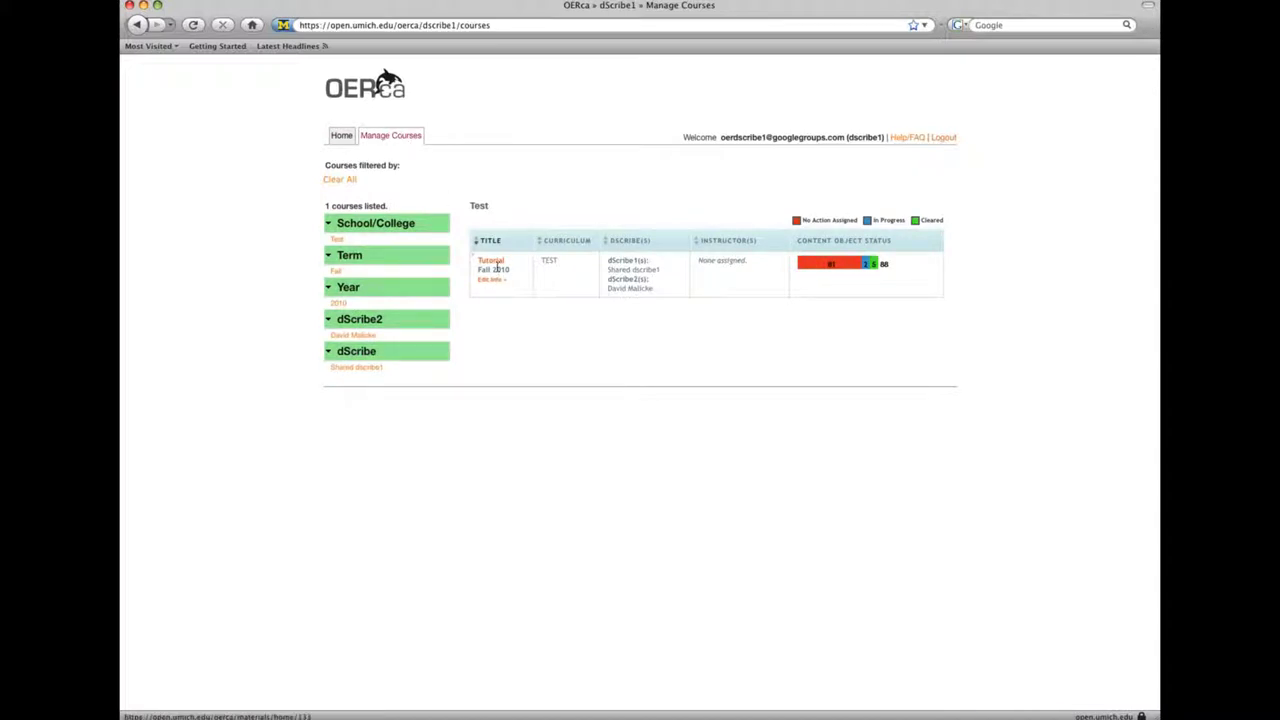
{"action": "left_click", "coordinate": [496, 263]}
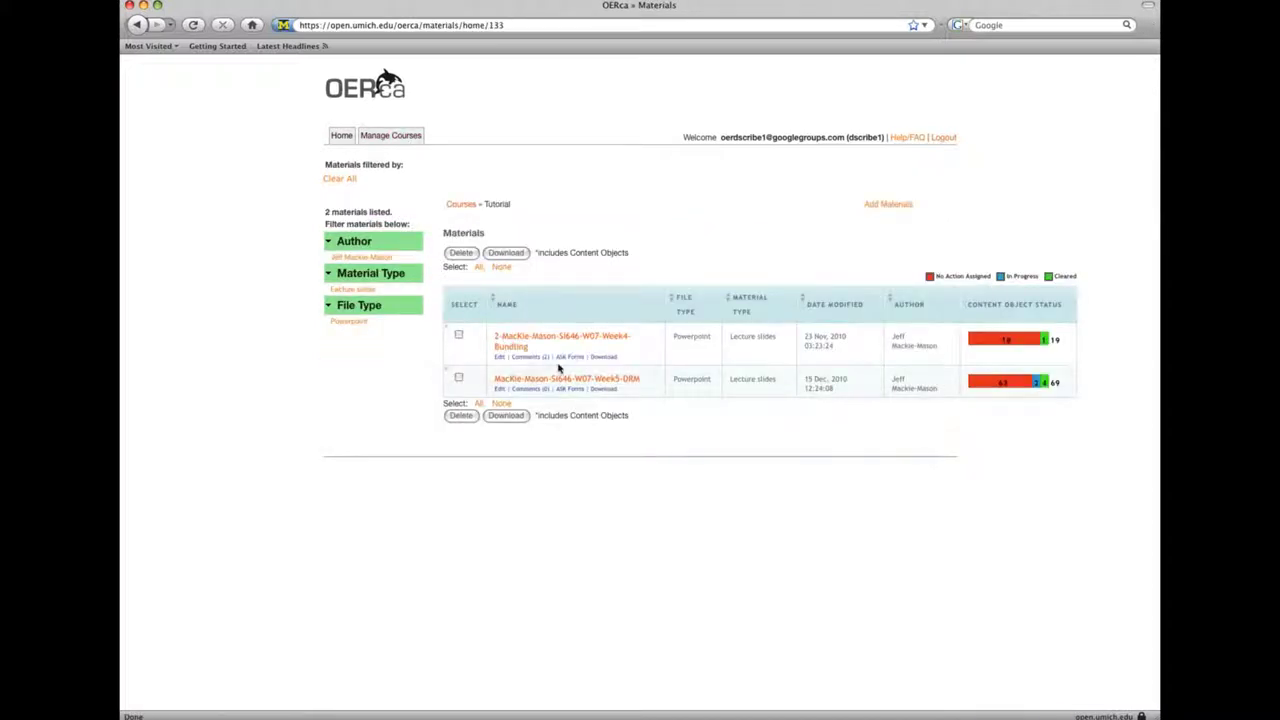
{"action": "left_click", "coordinate": [559, 381]}
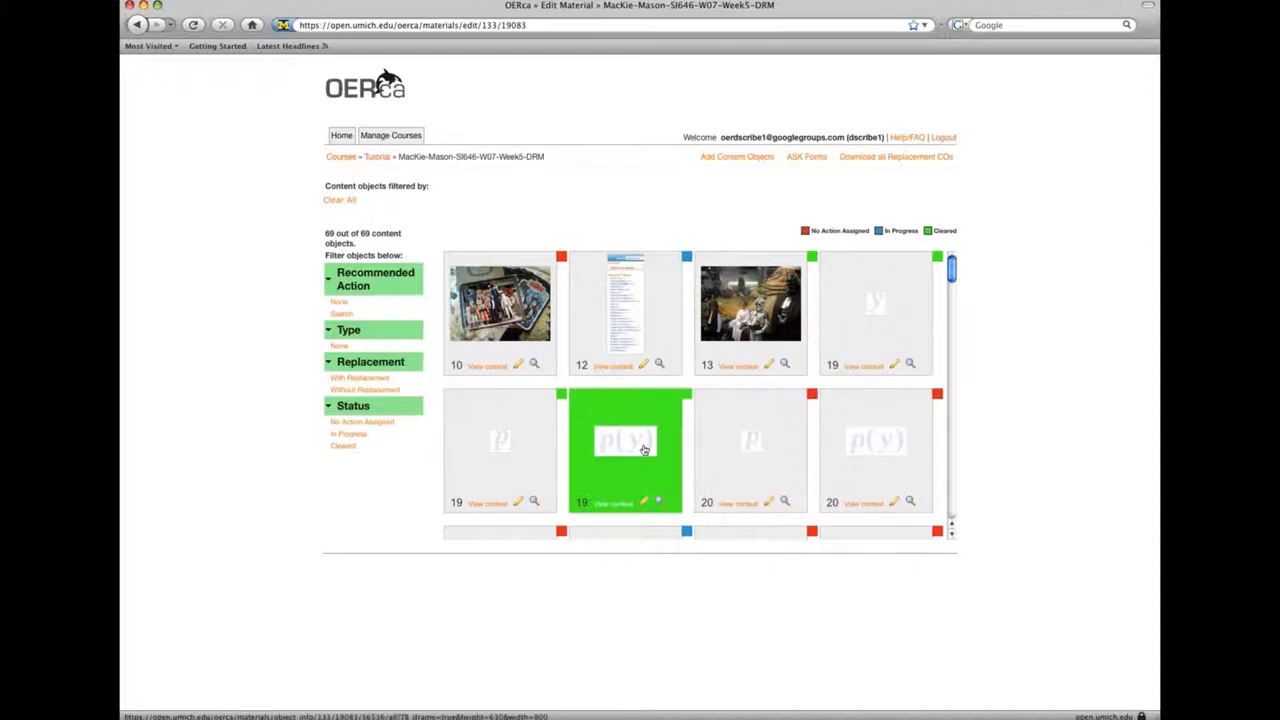
{"action": "left_click", "coordinate": [527, 313]}
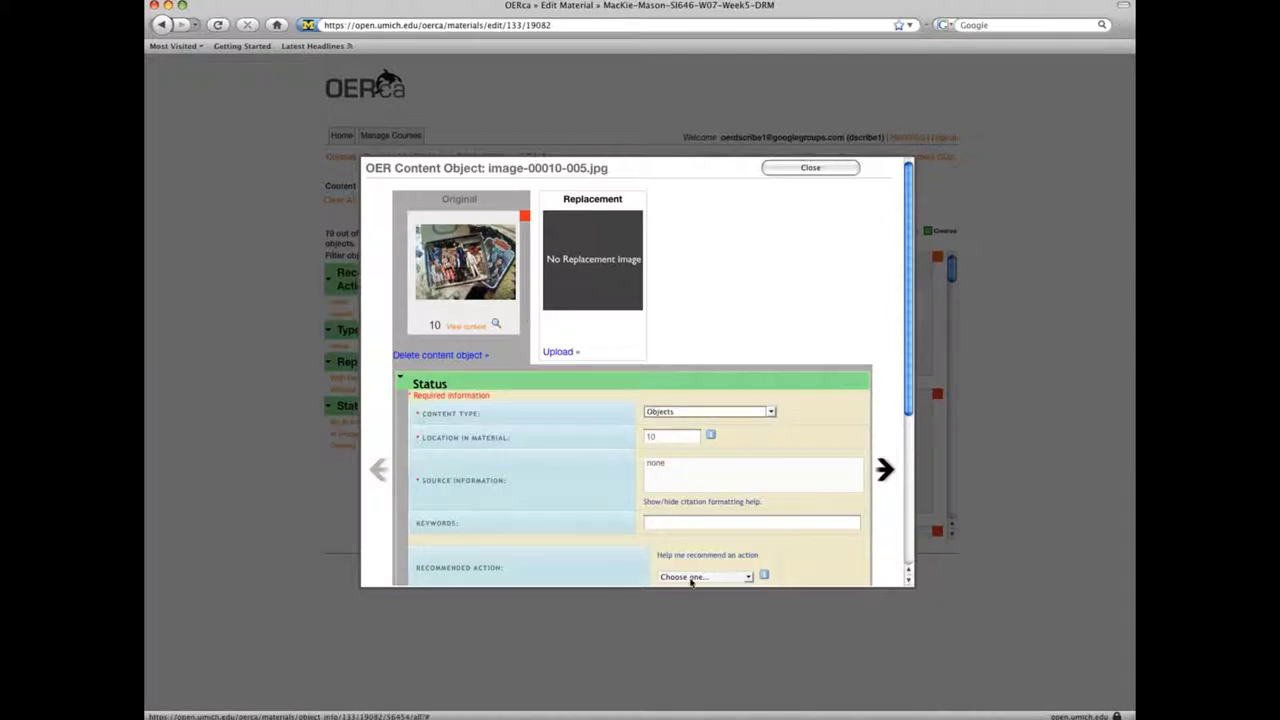
Set the recommended action for the slide 10 content object to Retain: Copyright Analysis
{"action": "scroll", "coordinate": [703, 529], "scroll_direction": "down", "scroll_amount": 1}
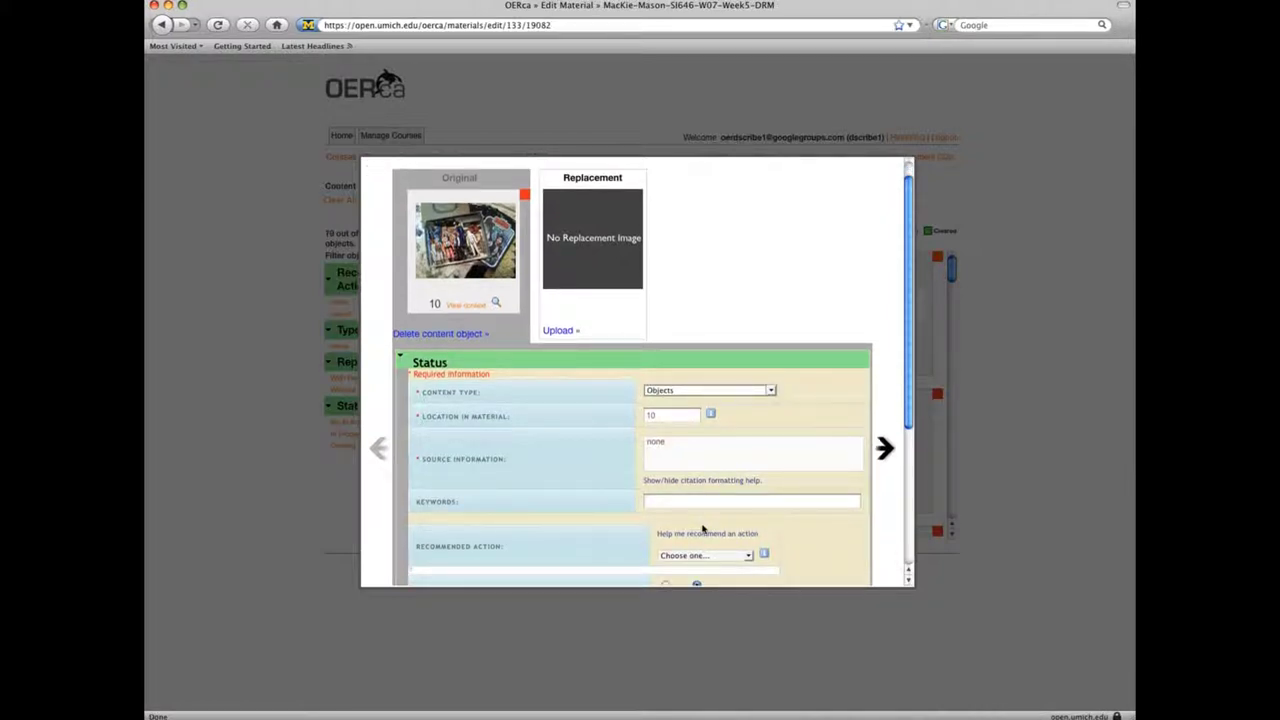
{"action": "scroll", "coordinate": [703, 529], "scroll_direction": "down", "scroll_amount": 4}
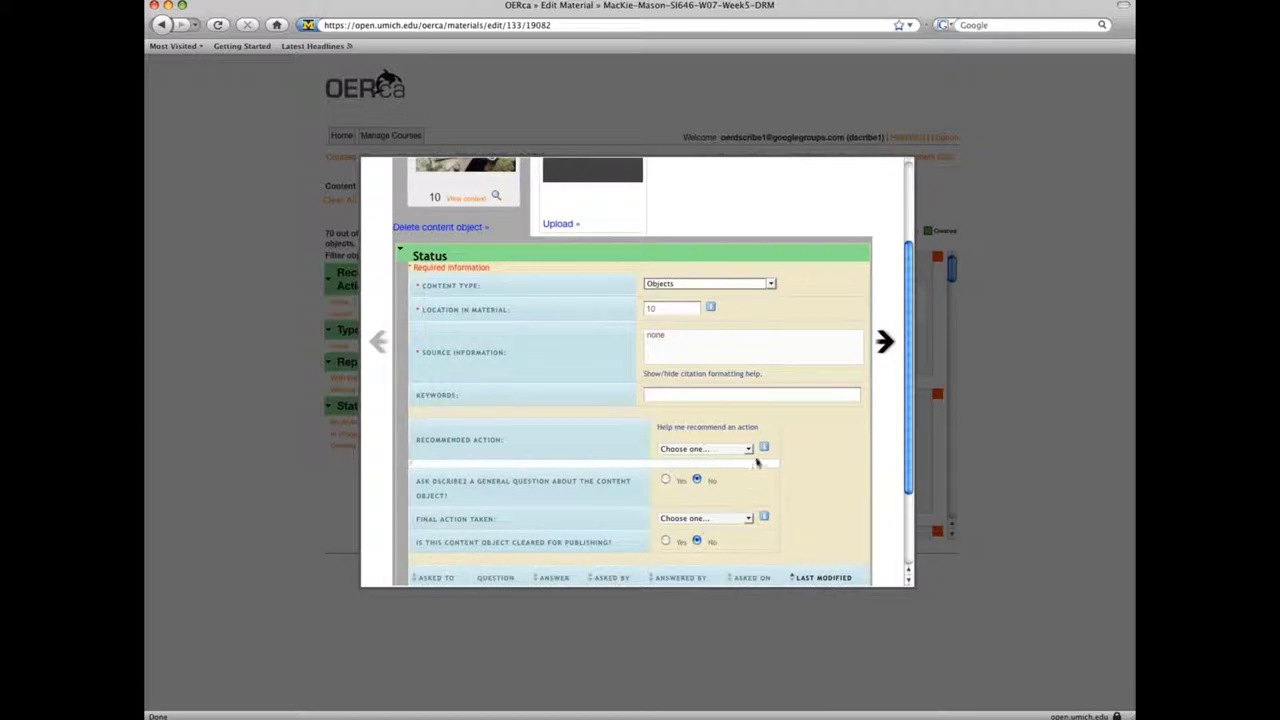
{"action": "left_click", "coordinate": [748, 449]}
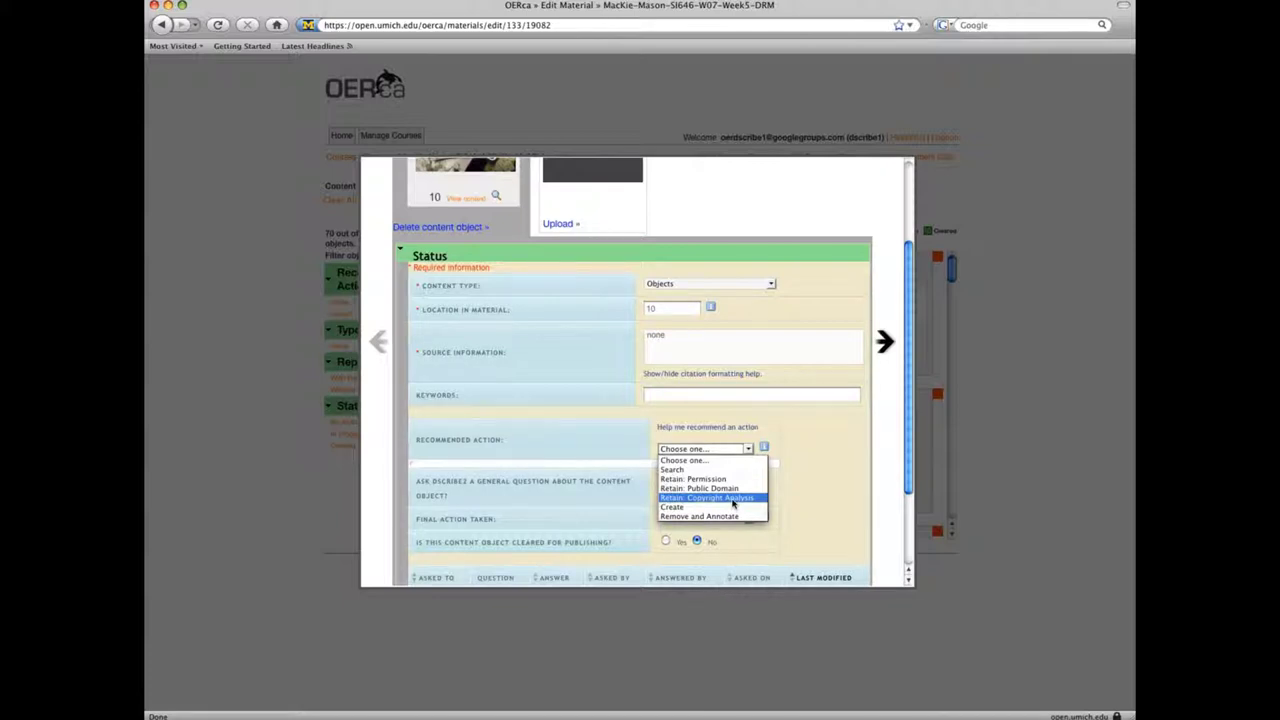
{"action": "left_click", "coordinate": [733, 504]}
Send dScribe2 the rationale "limited or no creative expression" and close the content object
{"action": "scroll", "coordinate": [734, 505], "scroll_direction": "down", "scroll_amount": 8}
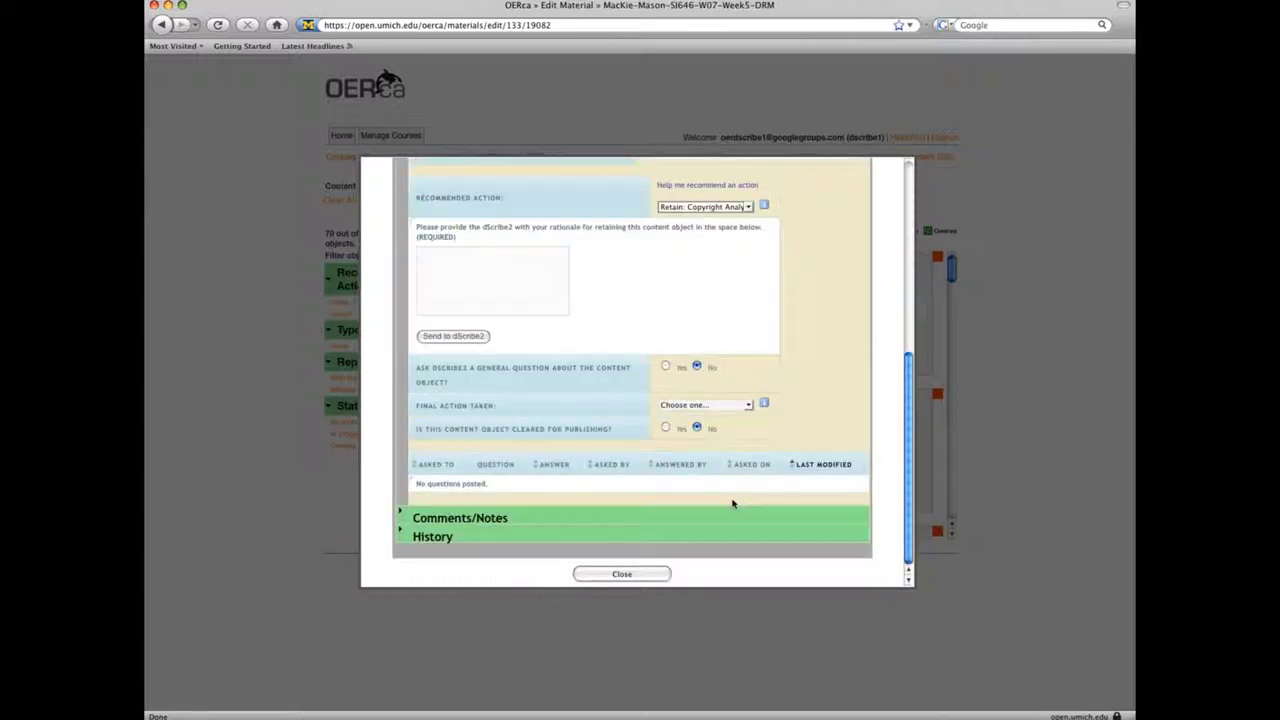
{"action": "left_click", "coordinate": [468, 286]}
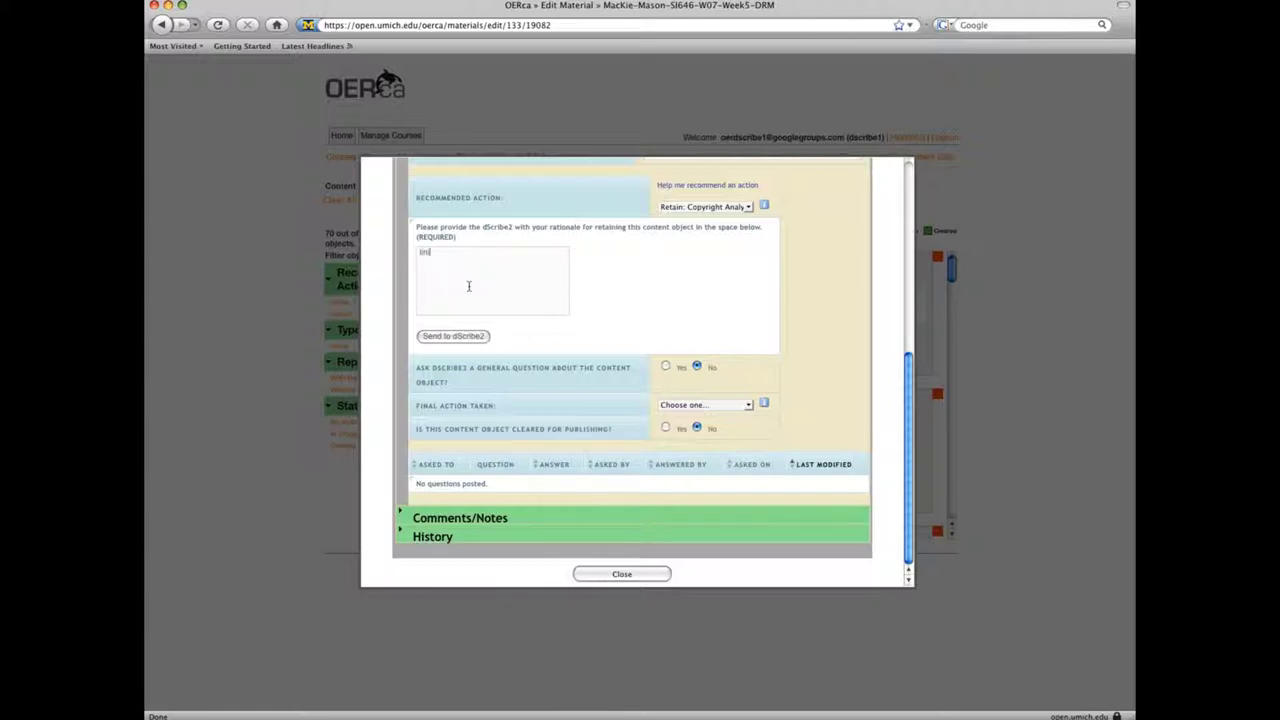
{"action": "type", "text": "limited or no creative expression"}
{"action": "left_click", "coordinate": [450, 336]}
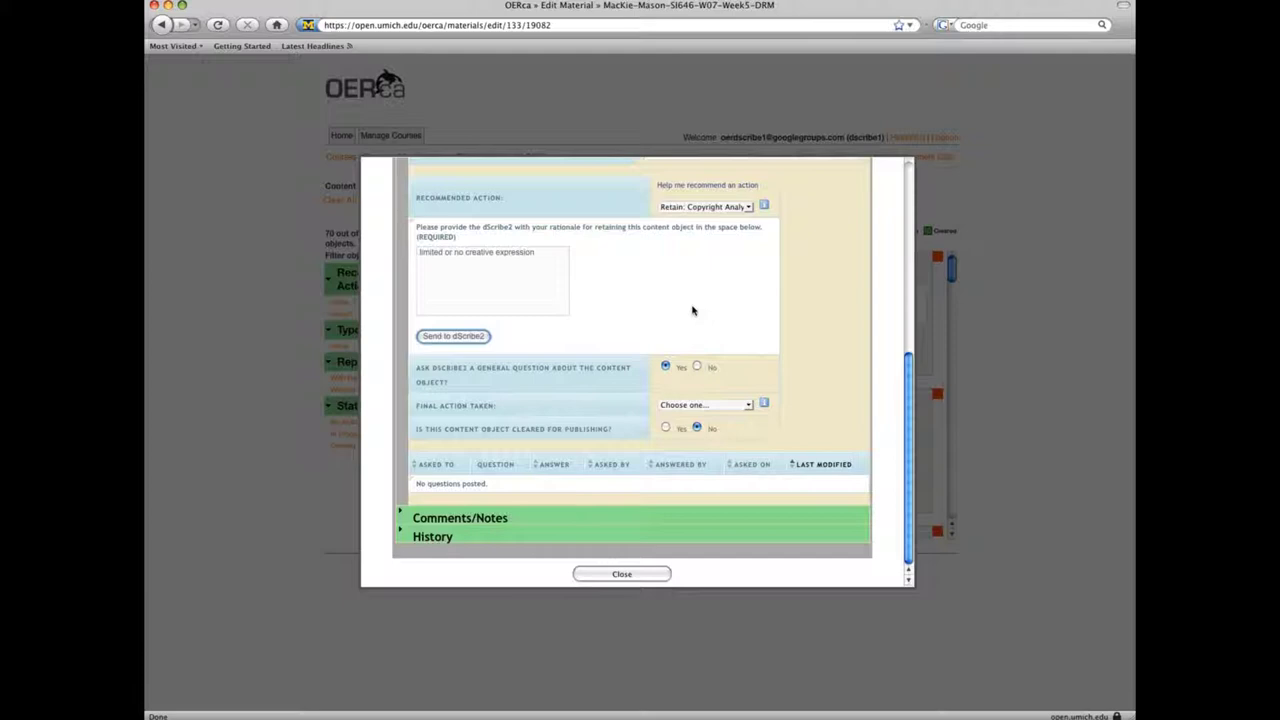
{"action": "left_click", "coordinate": [621, 574]}
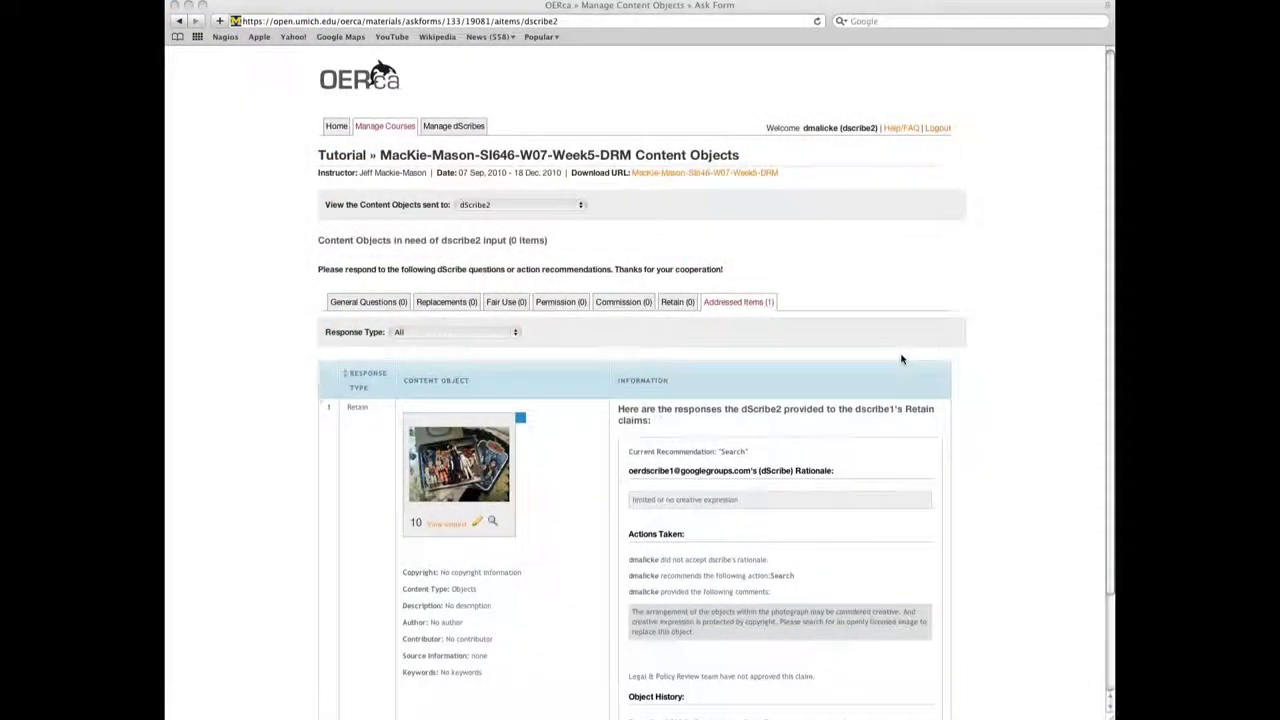
Review dScribe2's recommended action and comments on the Retain claim among the addressed items
{"action": "scroll", "coordinate": [901, 359], "scroll_direction": "down", "scroll_amount": 3}
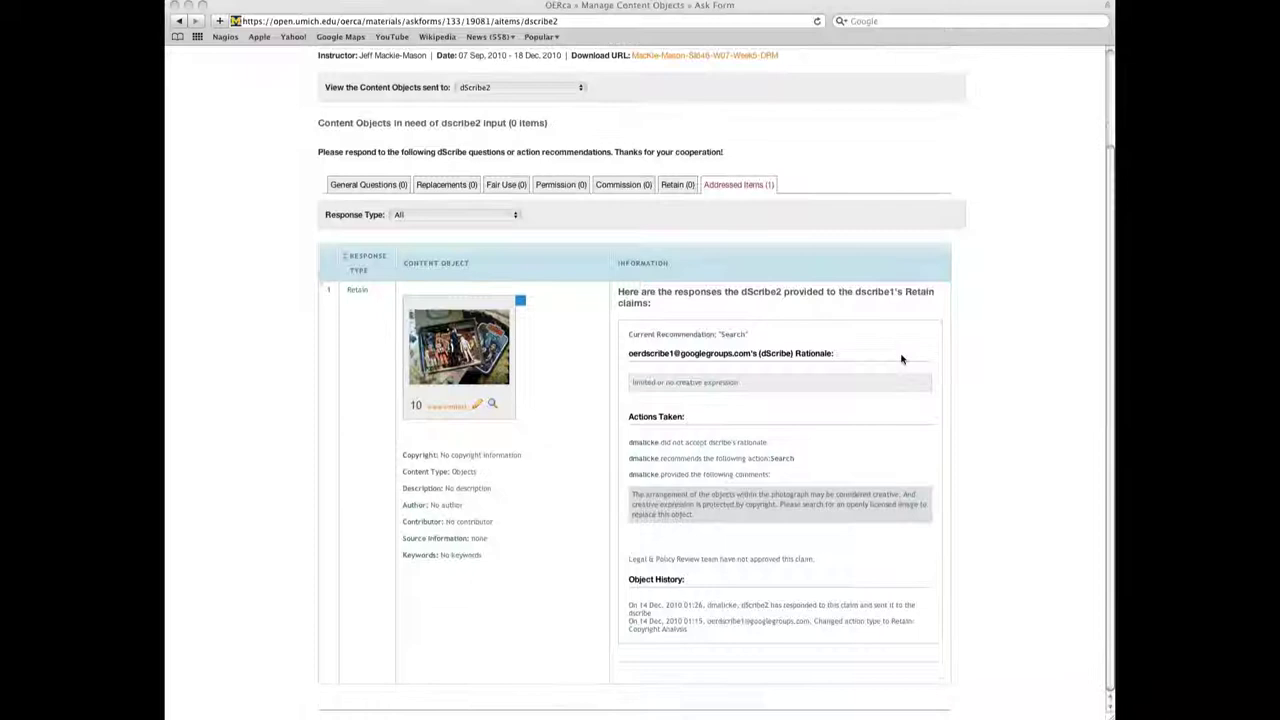
{"action": "left_click_drag", "start_coordinate": [629, 458], "coordinate": [799, 458]}
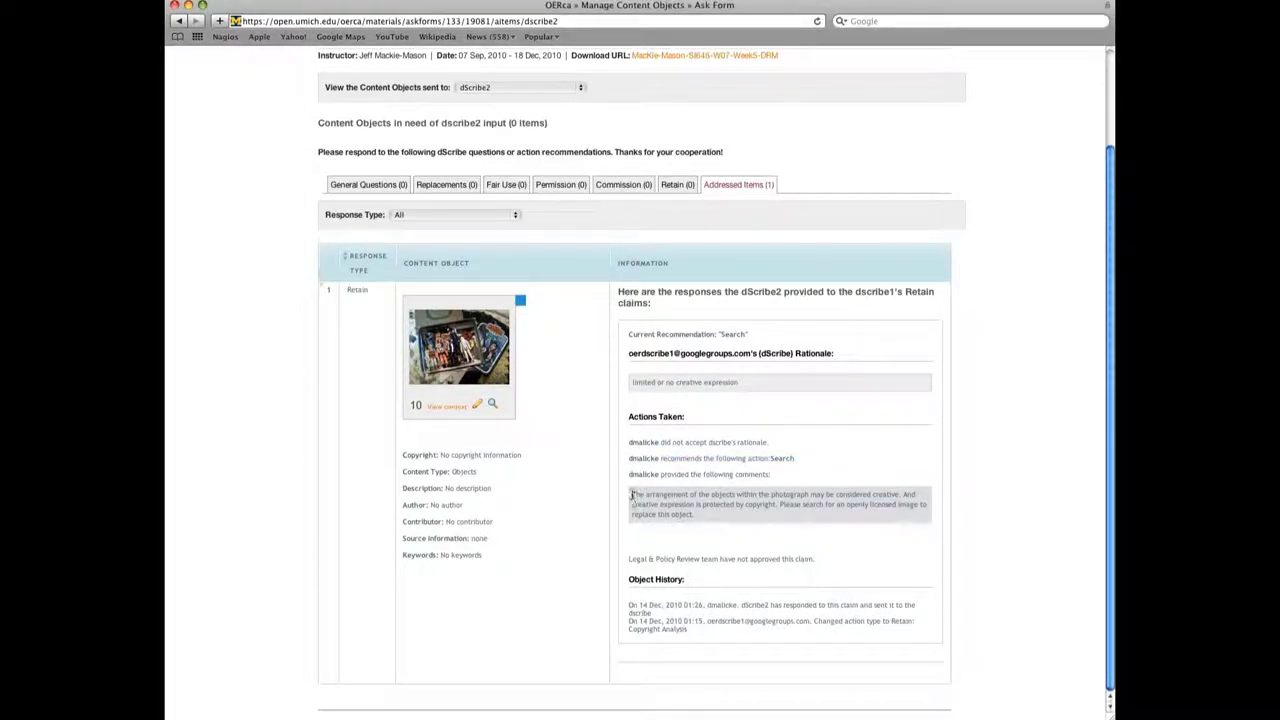
{"action": "left_click_drag", "start_coordinate": [630, 494], "coordinate": [697, 515]}
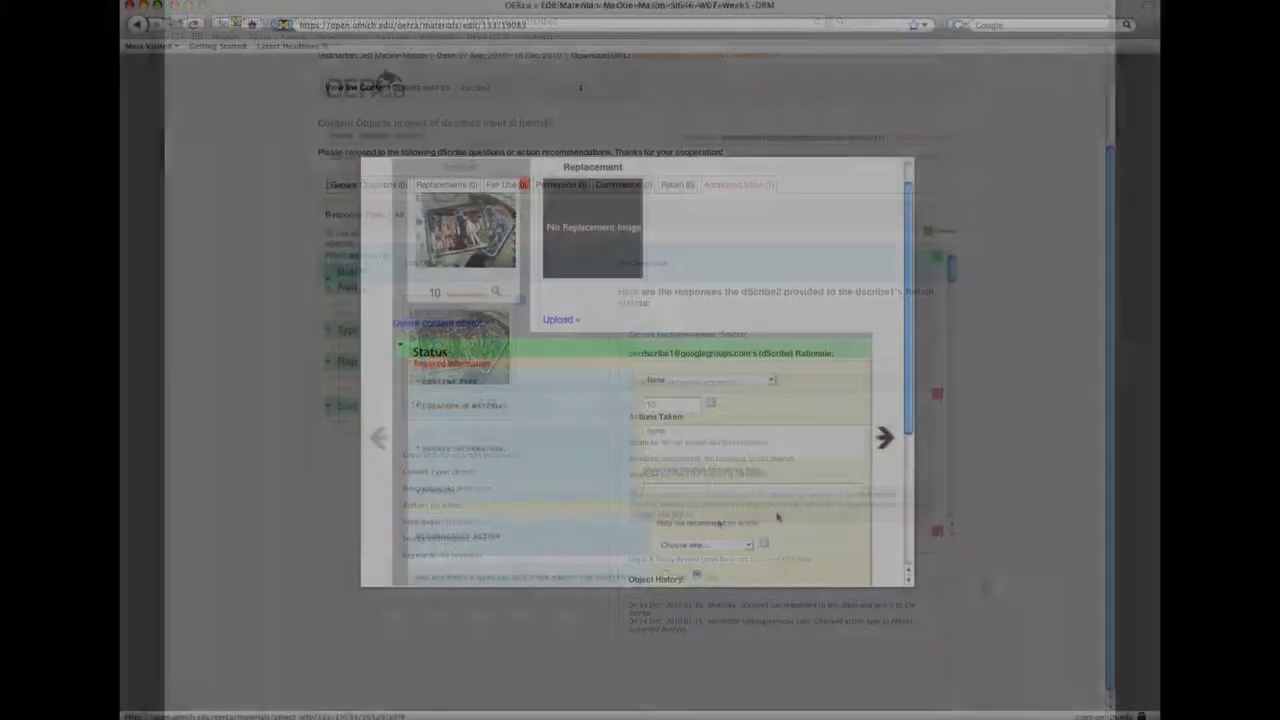
Open the guidance for recommending an action on the slide 10 content object
{"action": "scroll", "coordinate": [777, 517], "scroll_direction": "down", "scroll_amount": 1}
{"action": "scroll", "coordinate": [777, 517], "scroll_direction": "down", "scroll_amount": 4}
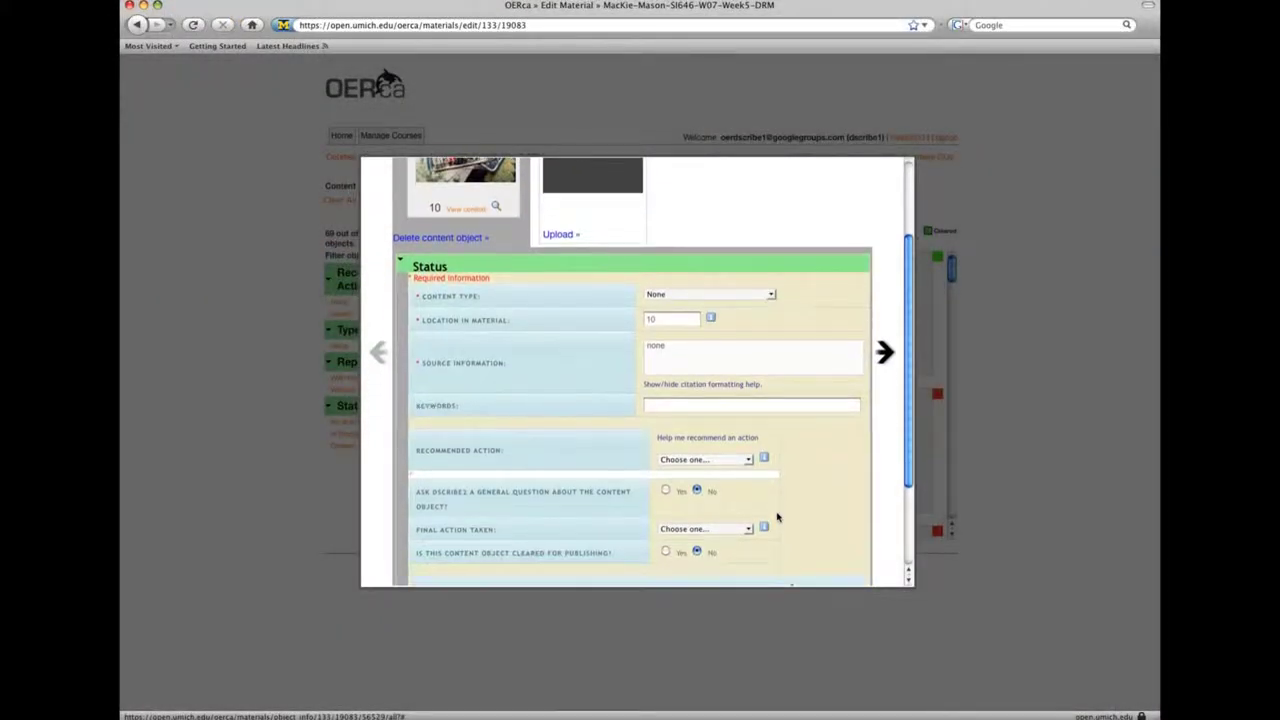
{"action": "left_click", "coordinate": [731, 429]}
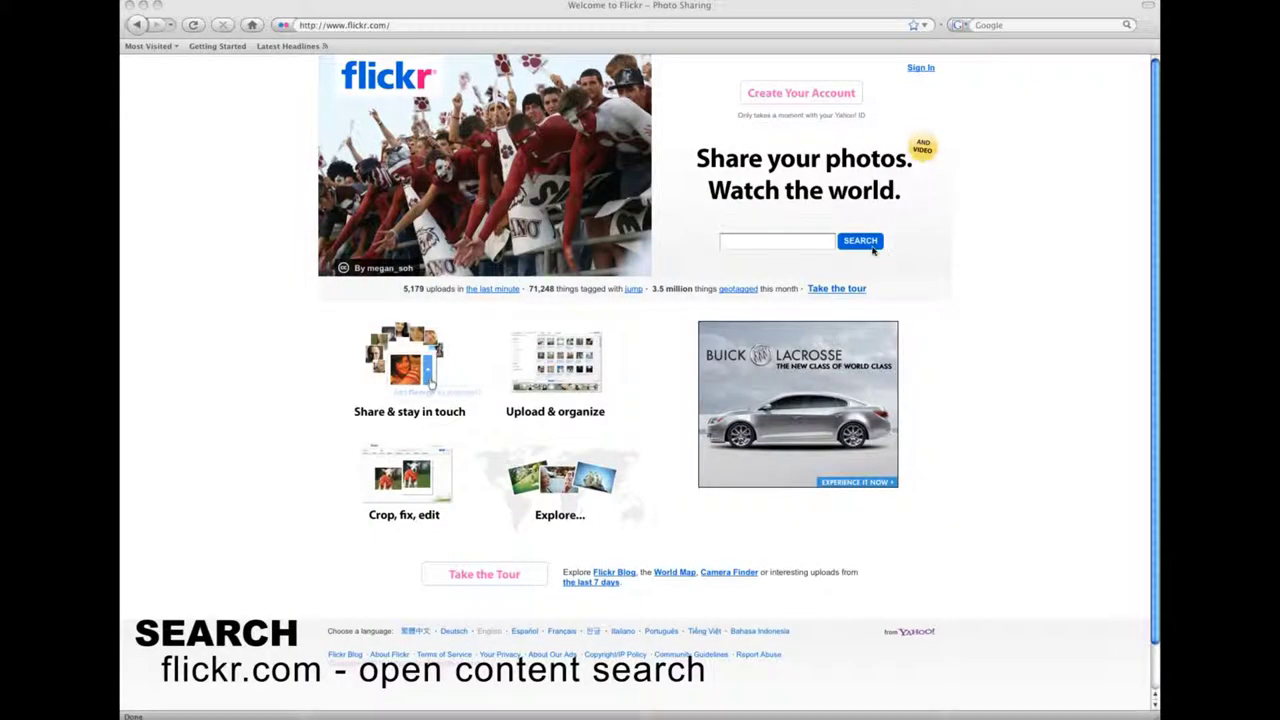
Go to Flickr's advanced search and enter "computer" as the words to find
{"action": "left_click", "coordinate": [860, 241]}
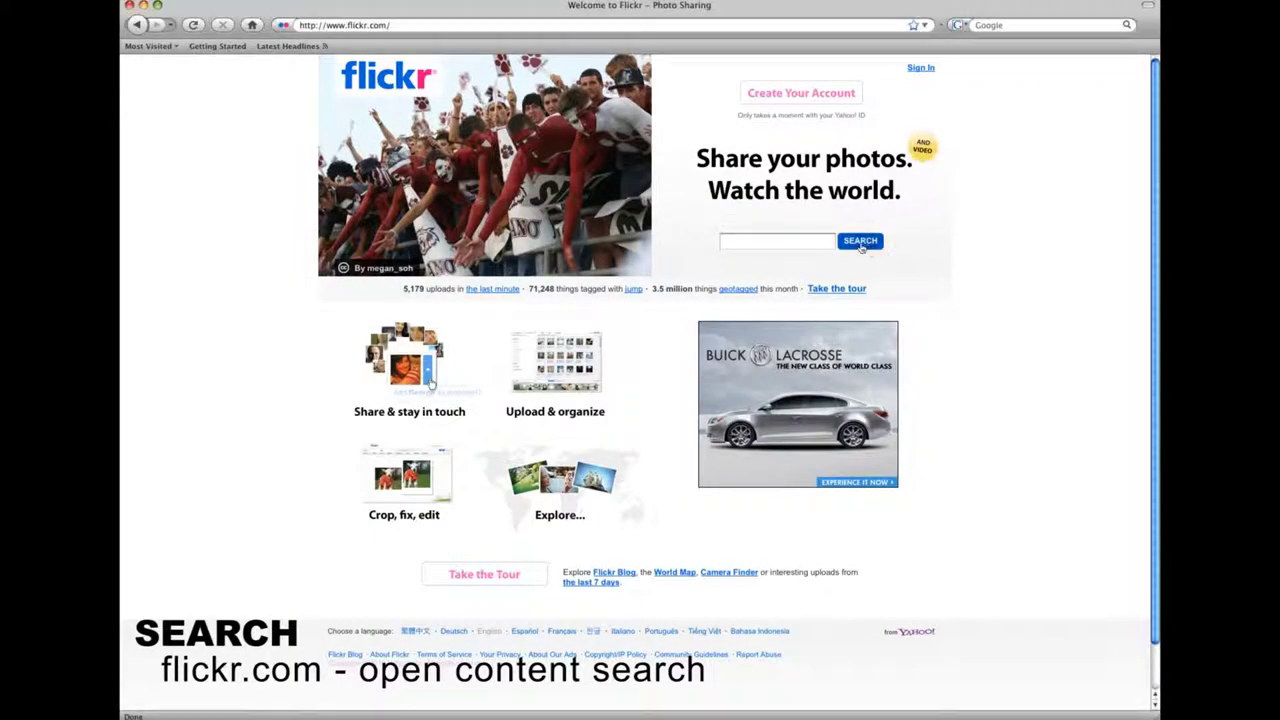
{"action": "left_click", "coordinate": [748, 140]}
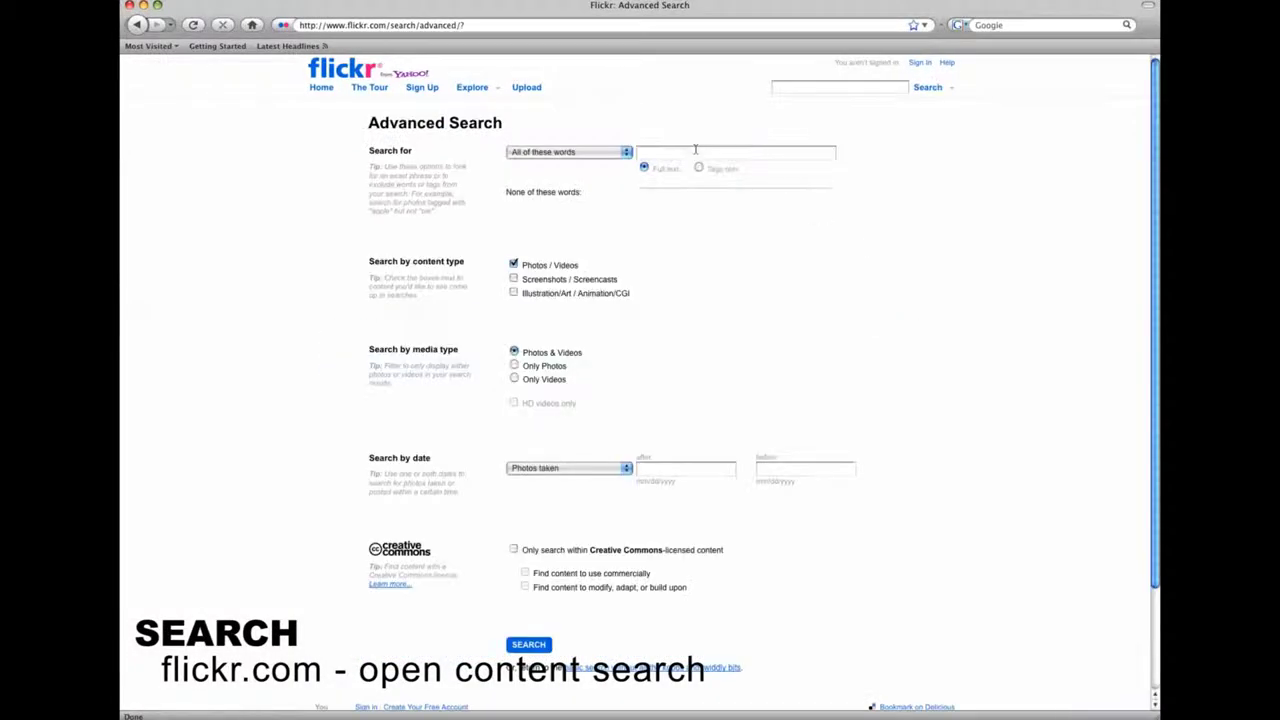
{"action": "left_click", "coordinate": [692, 152]}
{"action": "type", "text": "computer"}
{"action": "left_click", "coordinate": [697, 234]}
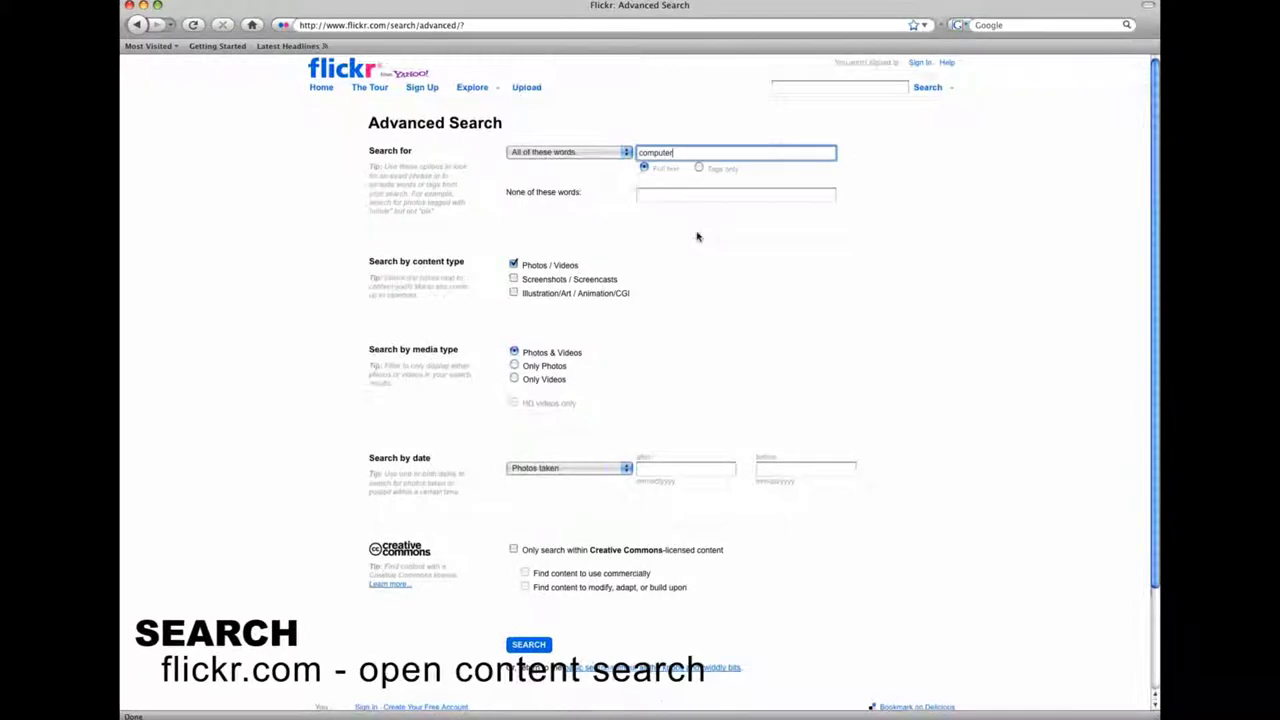
Limit the search to Creative Commons content for commercial use and modification, run it and browse the resulting photos
{"action": "scroll", "coordinate": [697, 234], "scroll_direction": "down", "scroll_amount": 3}
{"action": "left_click", "coordinate": [513, 428]}
{"action": "left_click", "coordinate": [525, 451]}
{"action": "left_click", "coordinate": [525, 466]}
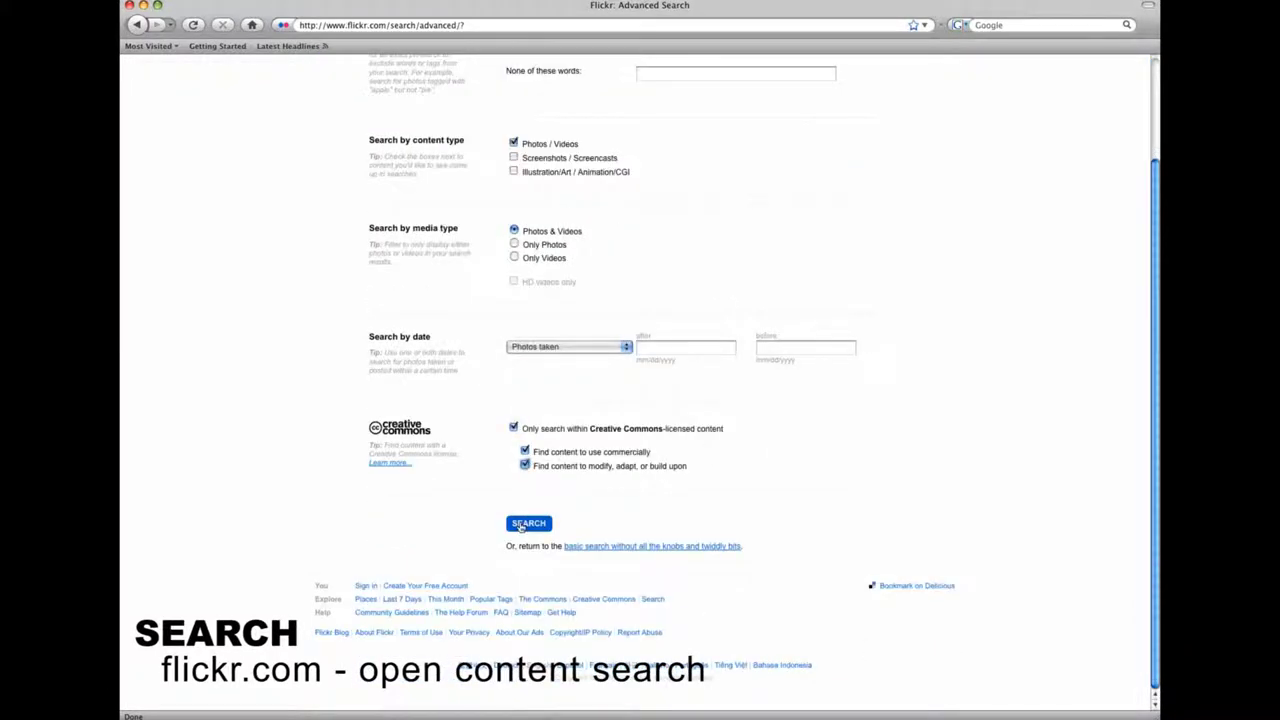
{"action": "left_click", "coordinate": [521, 524]}
{"action": "scroll", "coordinate": [519, 527], "scroll_direction": "down", "scroll_amount": 5}
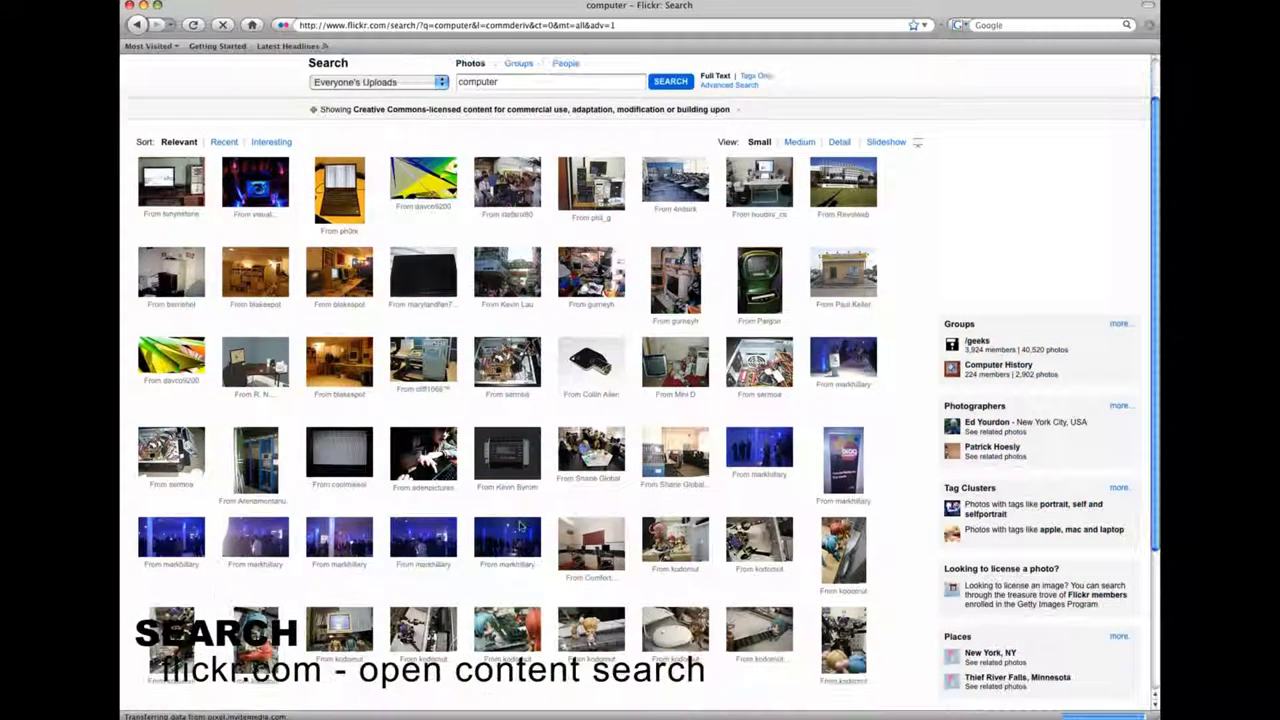
{"action": "scroll", "coordinate": [519, 527], "scroll_direction": "down", "scroll_amount": 1}
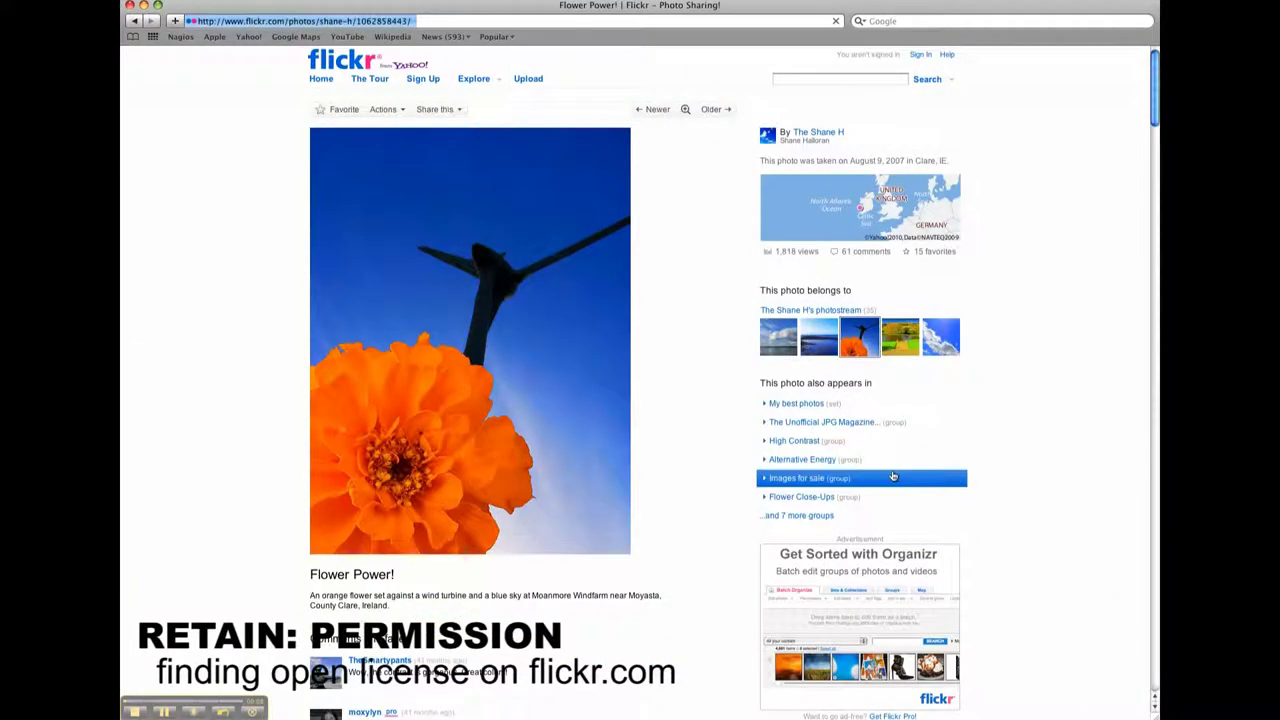
Find the license information on Flickr's "Flower Power!" photo page and open its "Some rights reserved" terms
{"action": "scroll", "coordinate": [1011, 497], "scroll_direction": "down", "scroll_amount": 3}
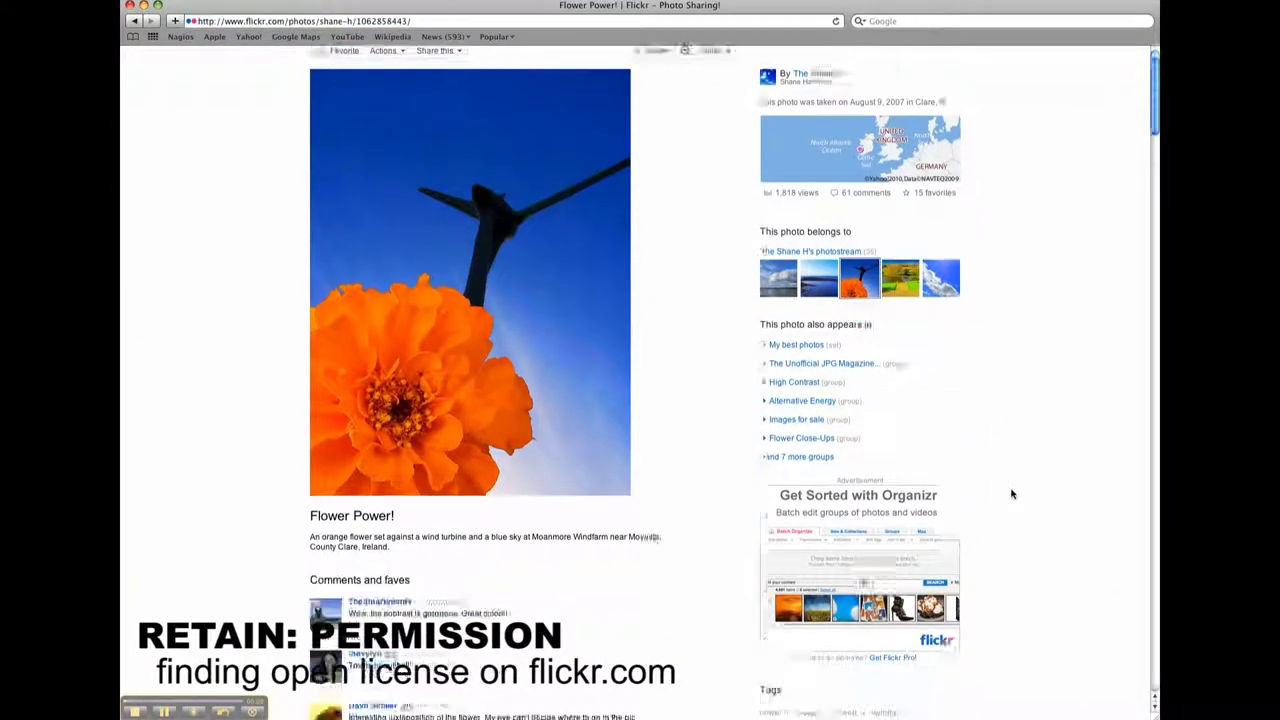
{"action": "scroll", "coordinate": [1011, 497], "scroll_direction": "down", "scroll_amount": 6}
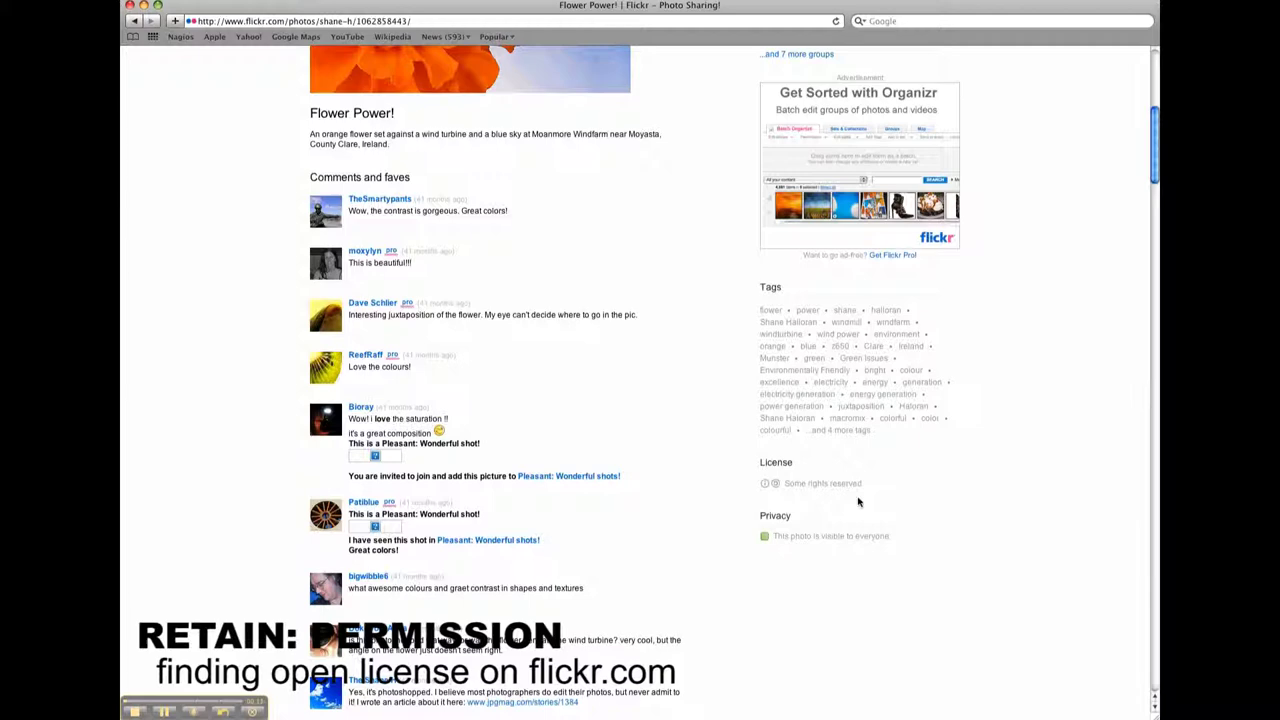
{"action": "left_click", "coordinate": [822, 484]}
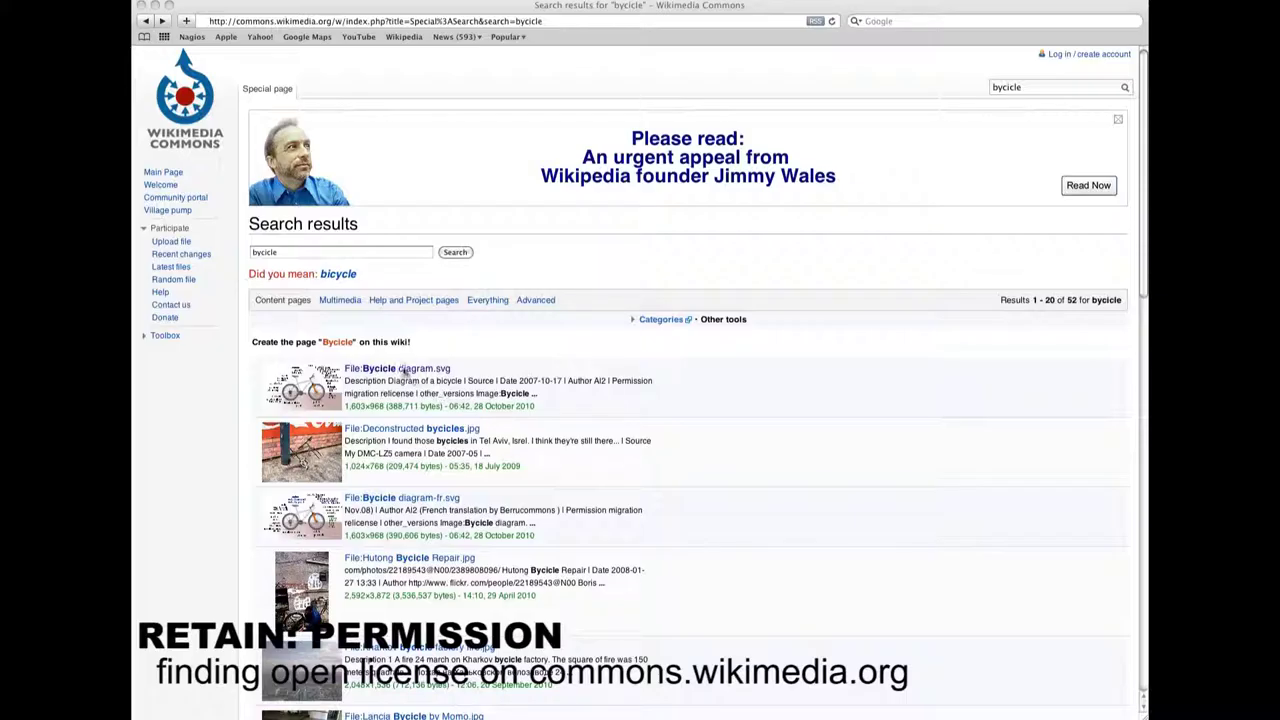
Open Bycicle diagram.svg on Wikimedia Commons and highlight its Creative Commons Attribution-Share Alike 3.0 permission text
{"action": "left_click", "coordinate": [405, 369]}
{"action": "scroll", "coordinate": [380, 373], "scroll_direction": "down", "scroll_amount": 10}
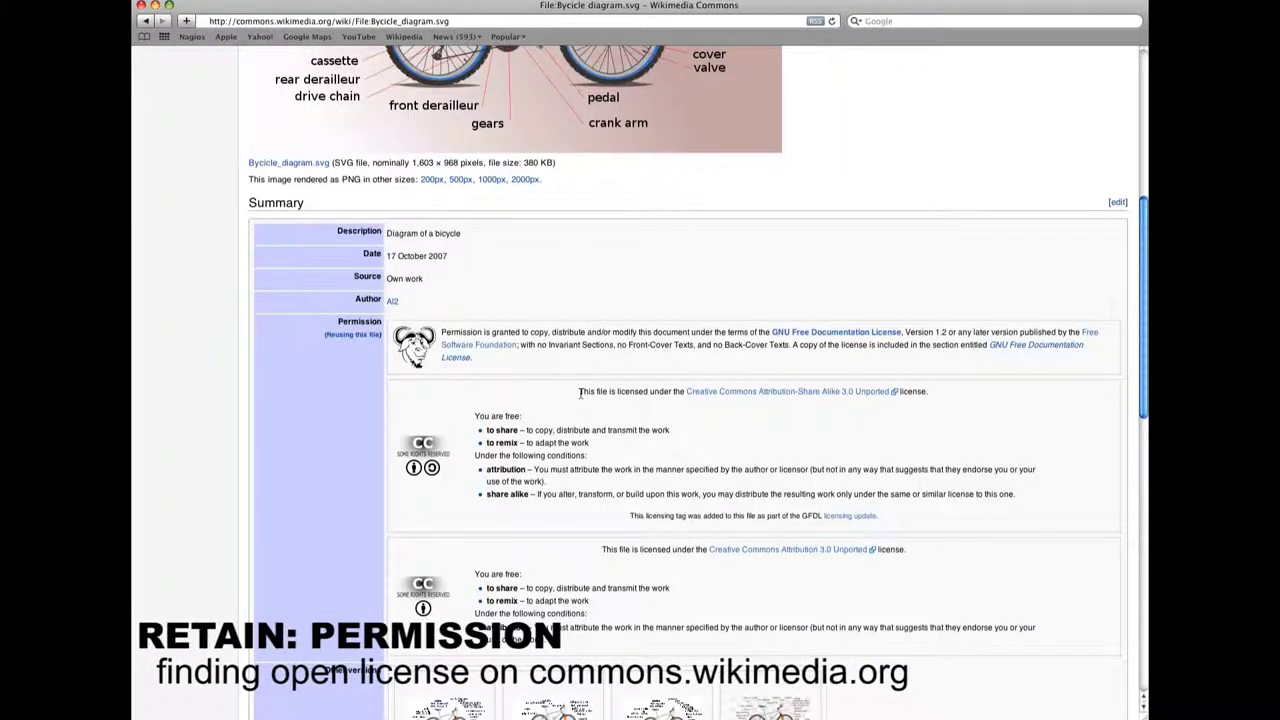
{"action": "left_click_drag", "start_coordinate": [579, 393], "coordinate": [966, 532]}
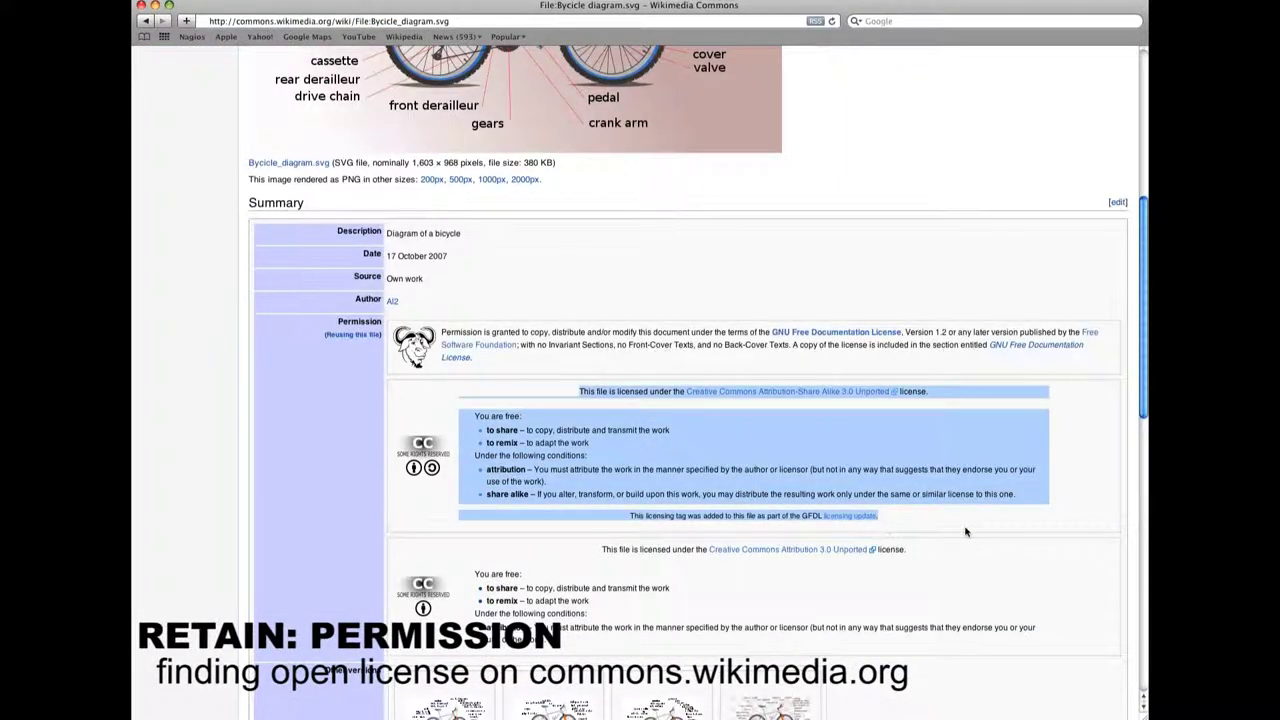
{"action": "left_click", "coordinate": [966, 532]}
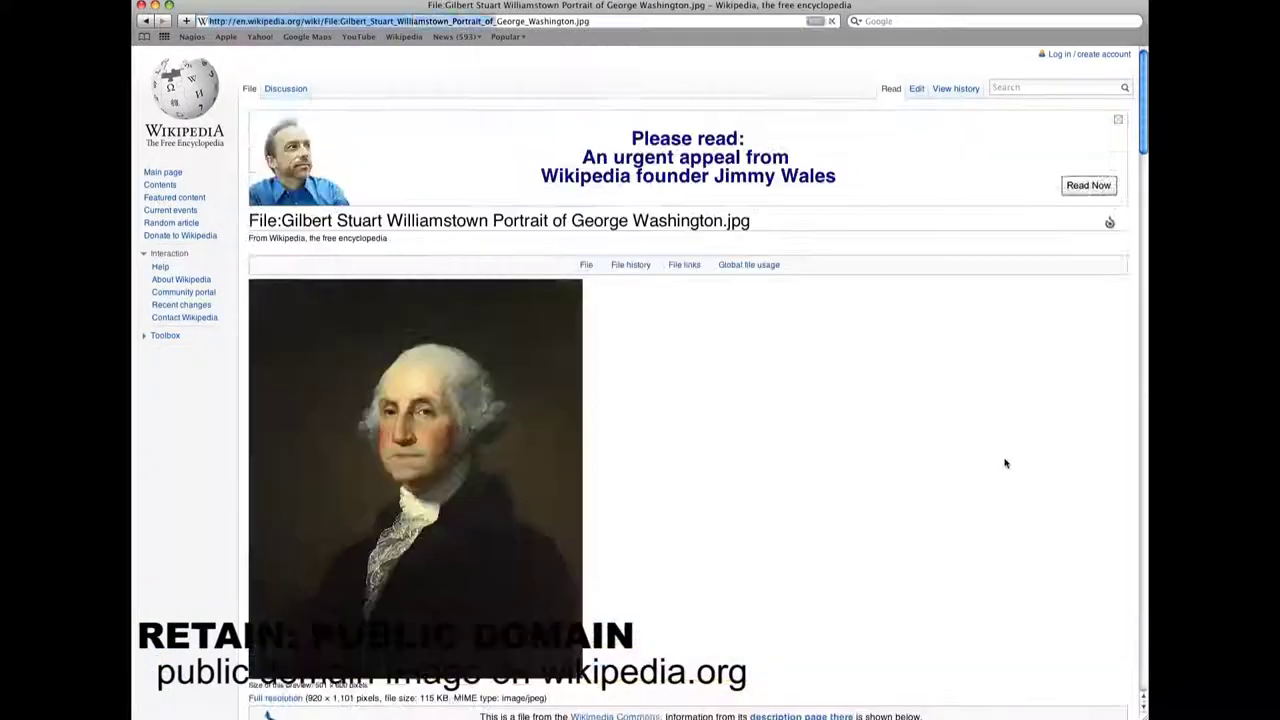
Highlight the public domain statement in the permission section of Wikipedia's George Washington portrait page
{"action": "scroll", "coordinate": [837, 489], "scroll_direction": "down", "scroll_amount": 10}
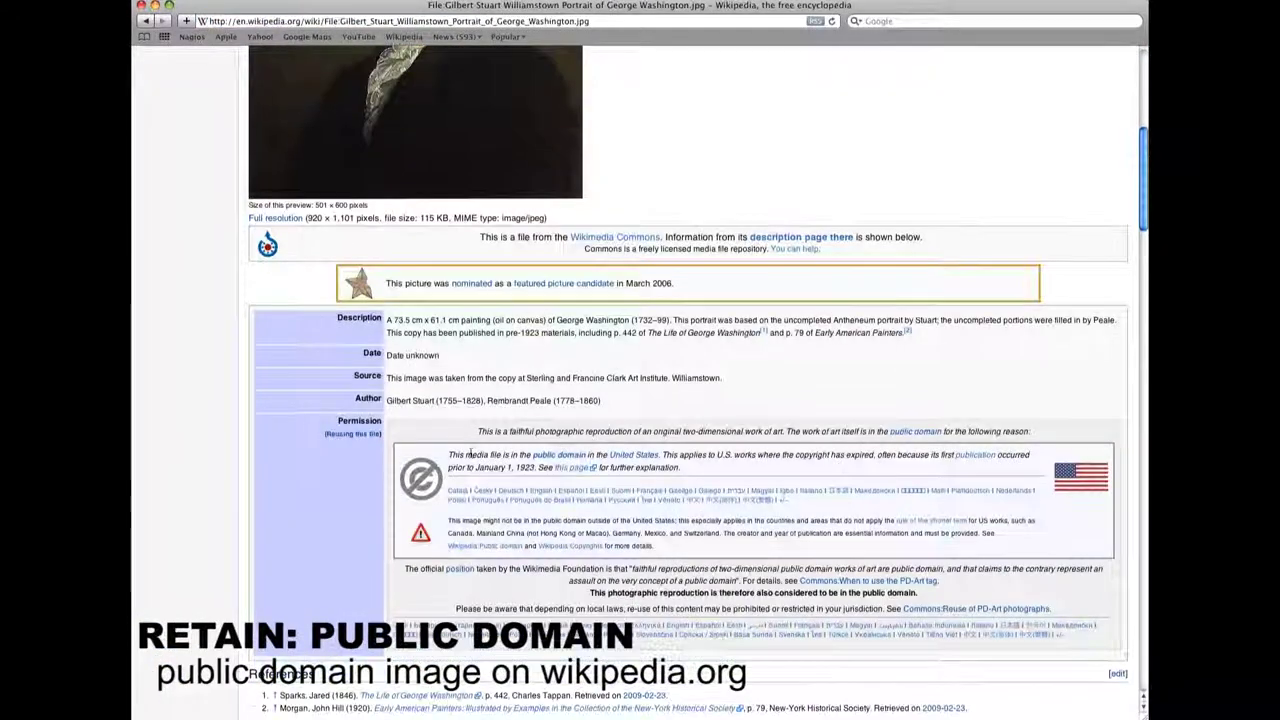
{"action": "triple_click", "coordinate": [470, 454]}
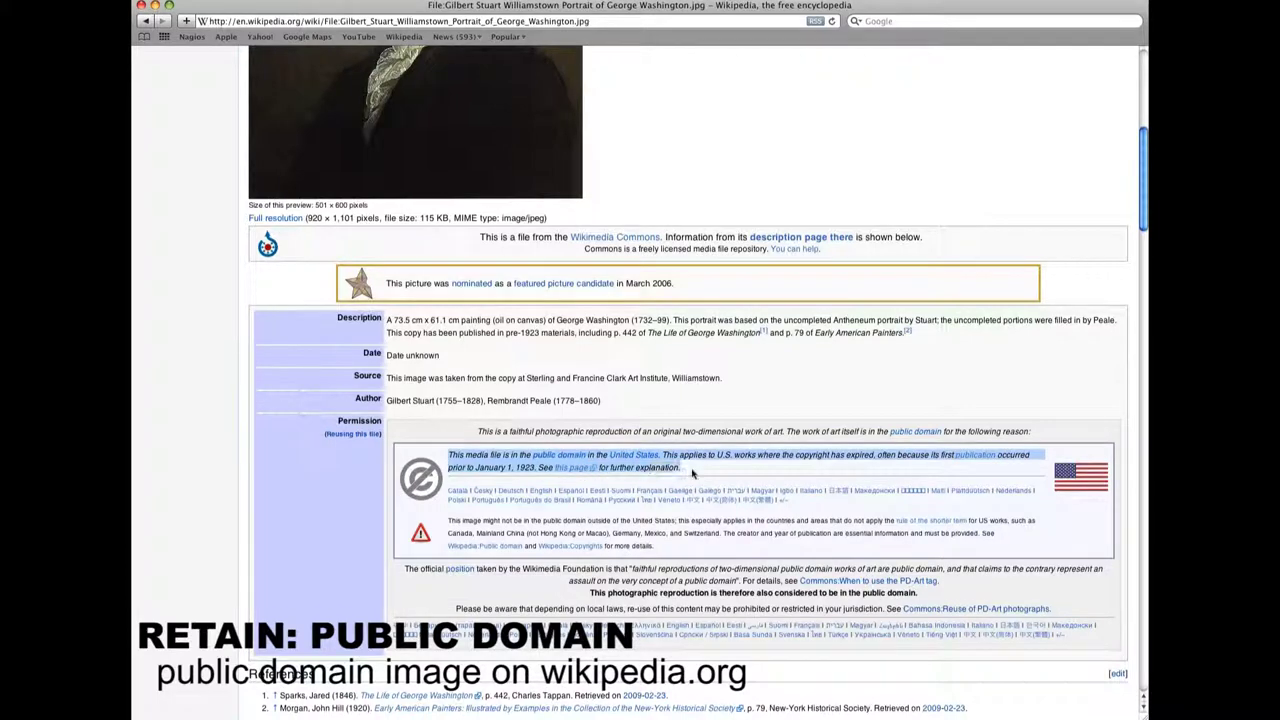
{"action": "left_click", "coordinate": [507, 600]}
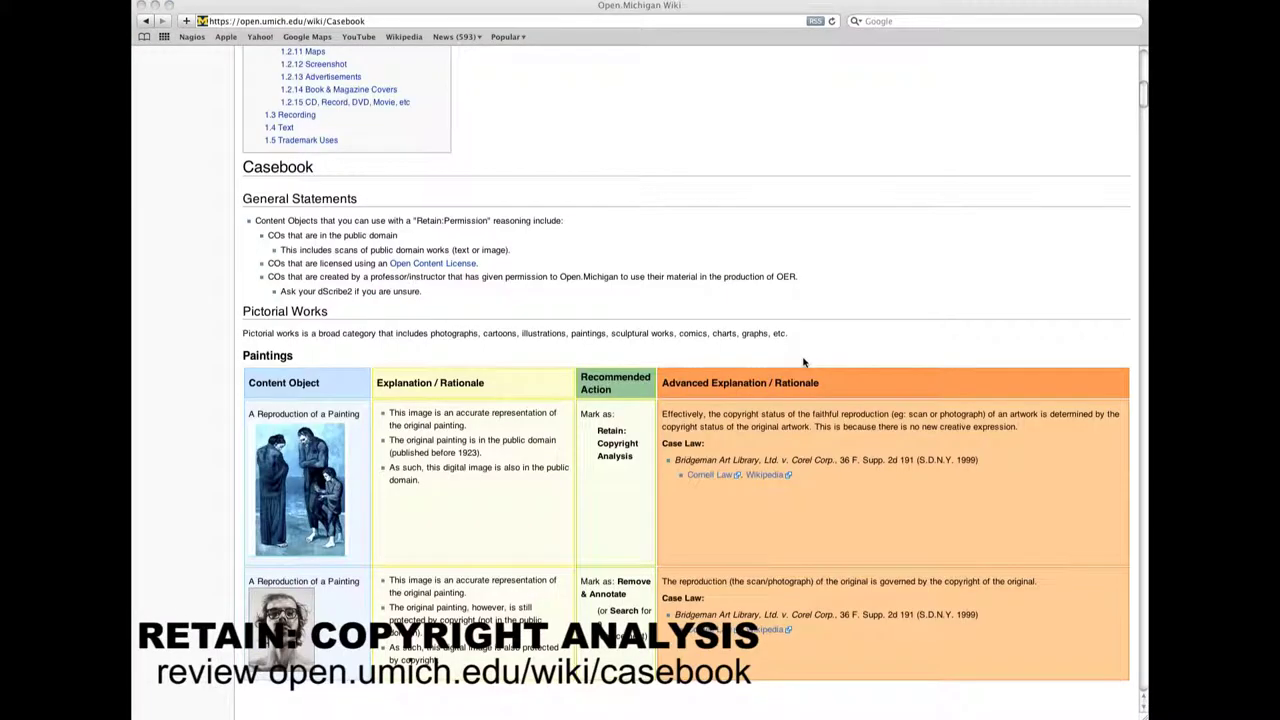
Review the Paintings examples and their recommended actions in the Open.Michigan wiki Casebook
{"action": "scroll", "coordinate": [803, 362], "scroll_direction": "down", "scroll_amount": 3}
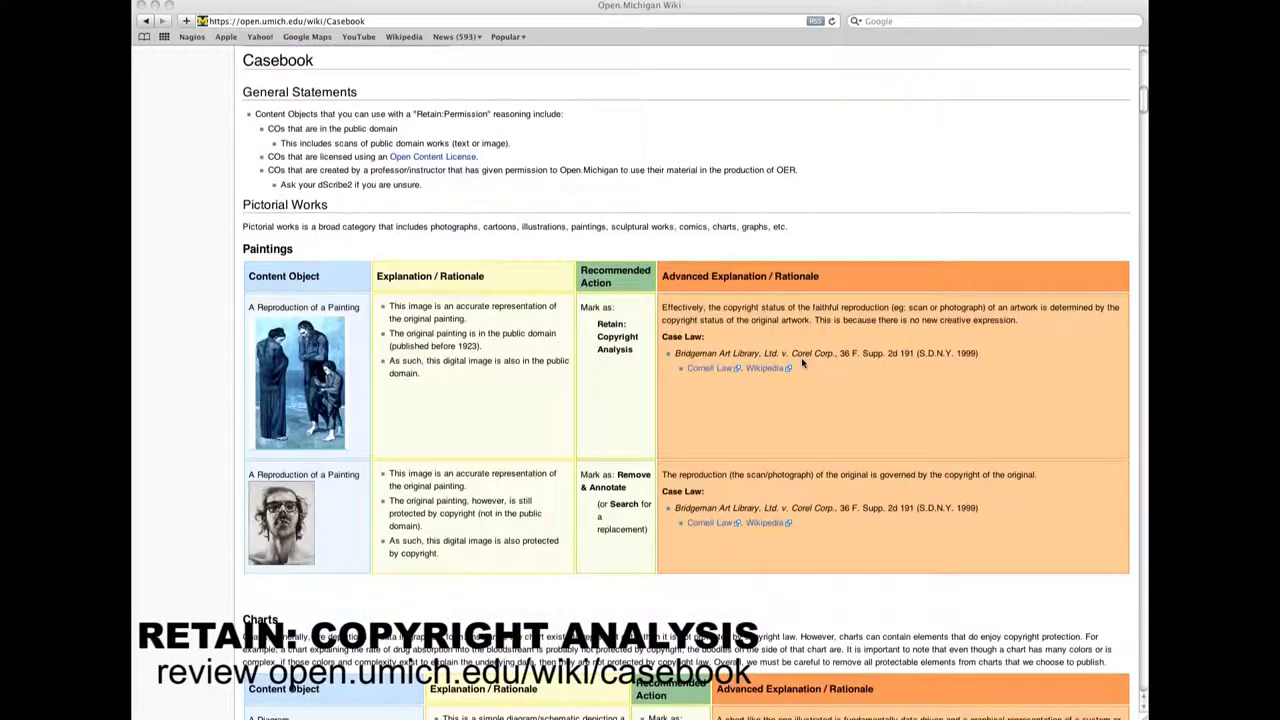
{"action": "scroll", "coordinate": [803, 362], "scroll_direction": "down", "scroll_amount": 2}
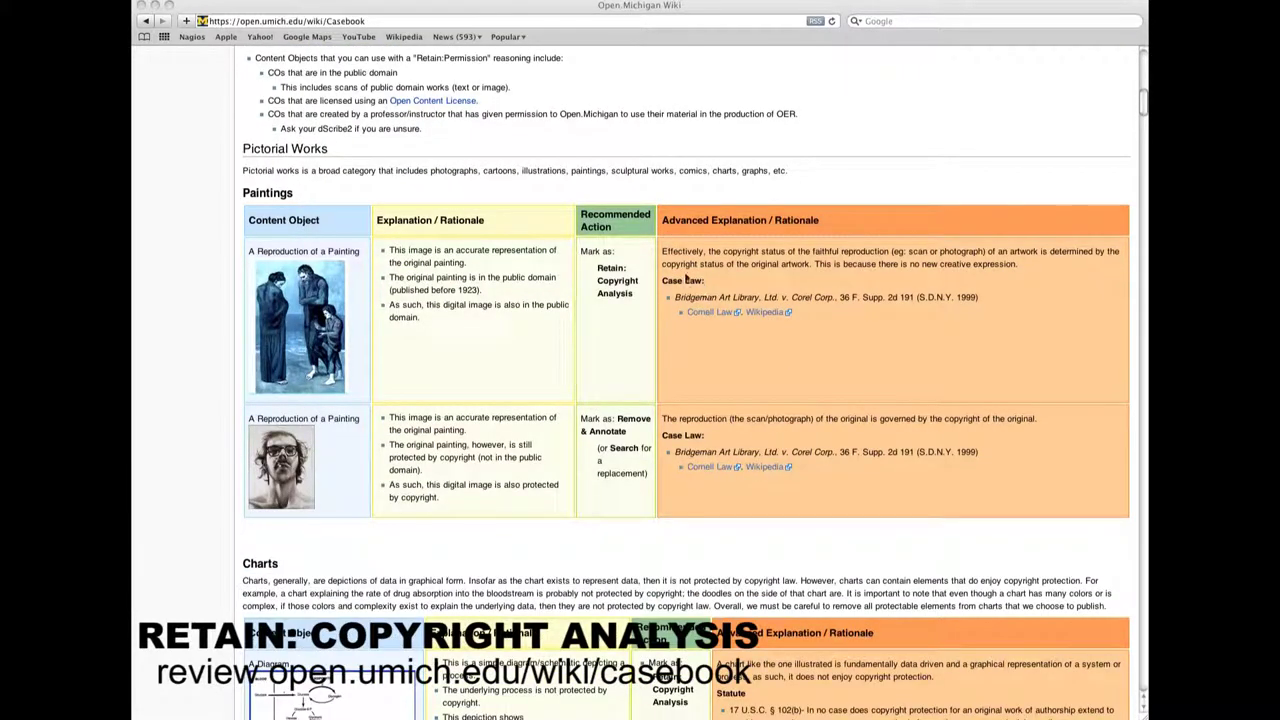
{"action": "scroll", "coordinate": [687, 294], "scroll_direction": "down", "scroll_amount": 1}
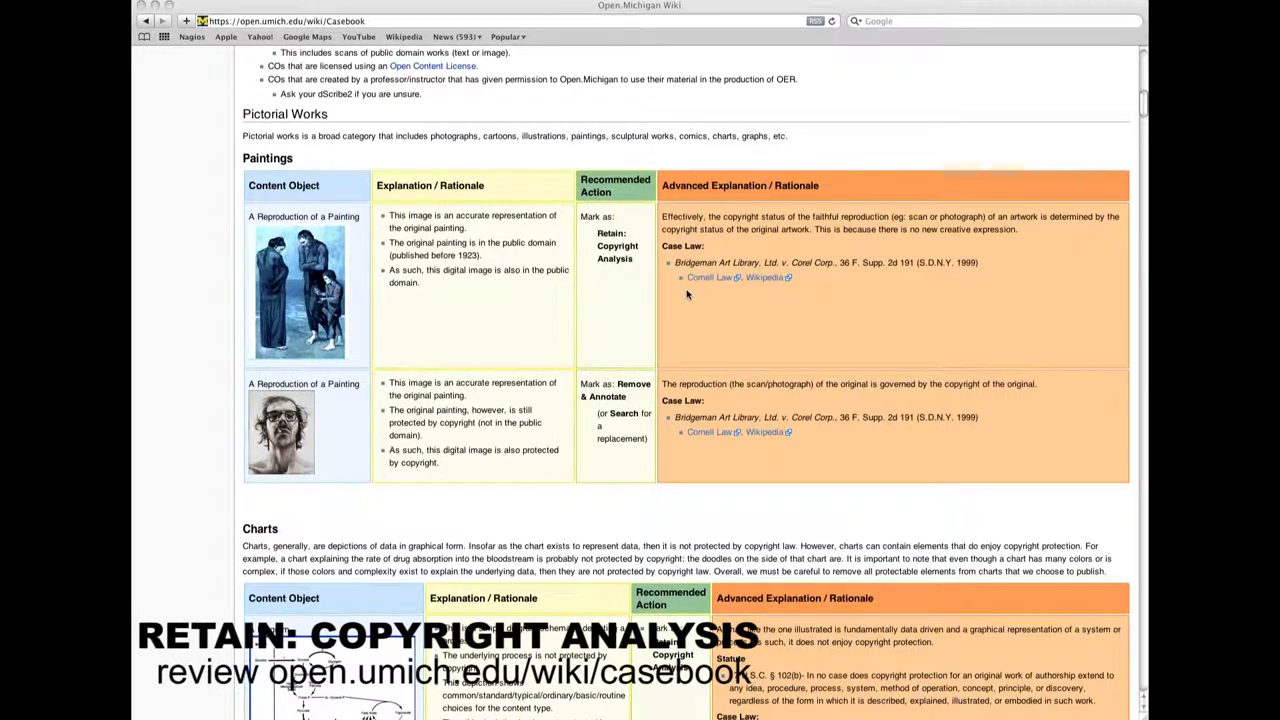
{"action": "scroll", "coordinate": [687, 294], "scroll_direction": "down", "scroll_amount": 1}
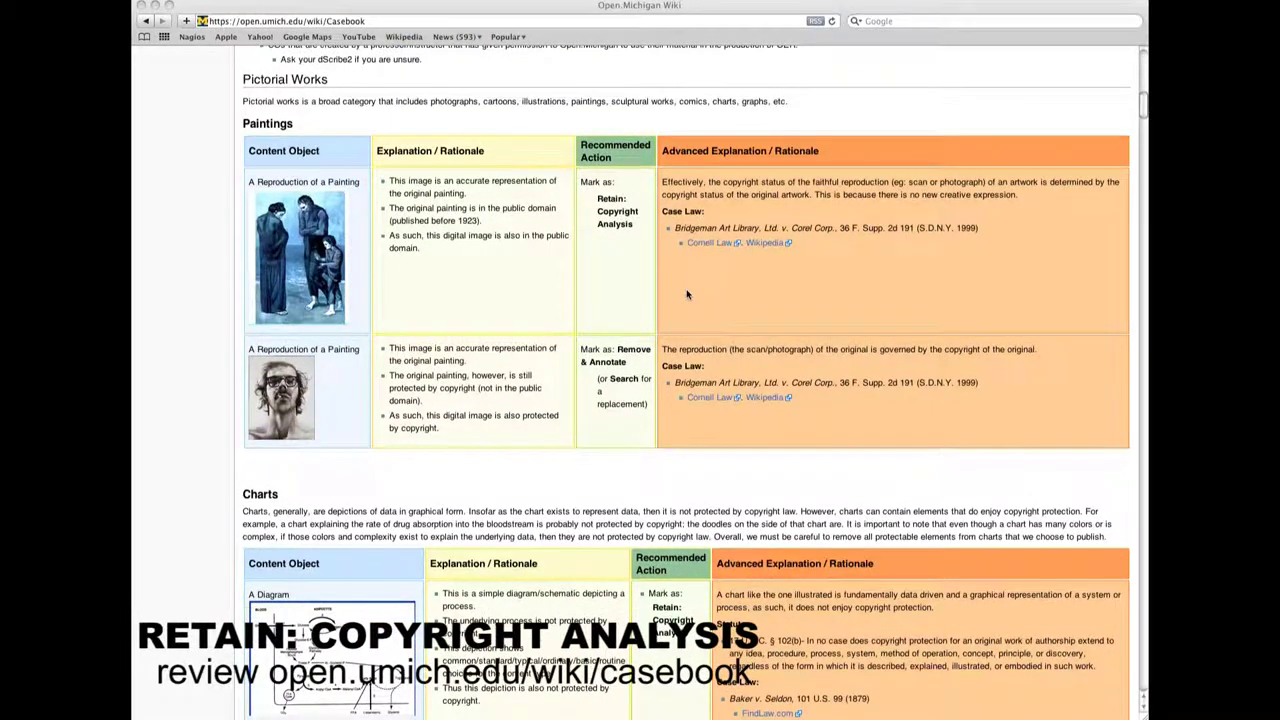
Review the Charts examples in the Casebook, from the diagram to the moderately more expressive process, with their rationales and recommended actions
{"action": "scroll", "coordinate": [687, 294], "scroll_direction": "down", "scroll_amount": 5}
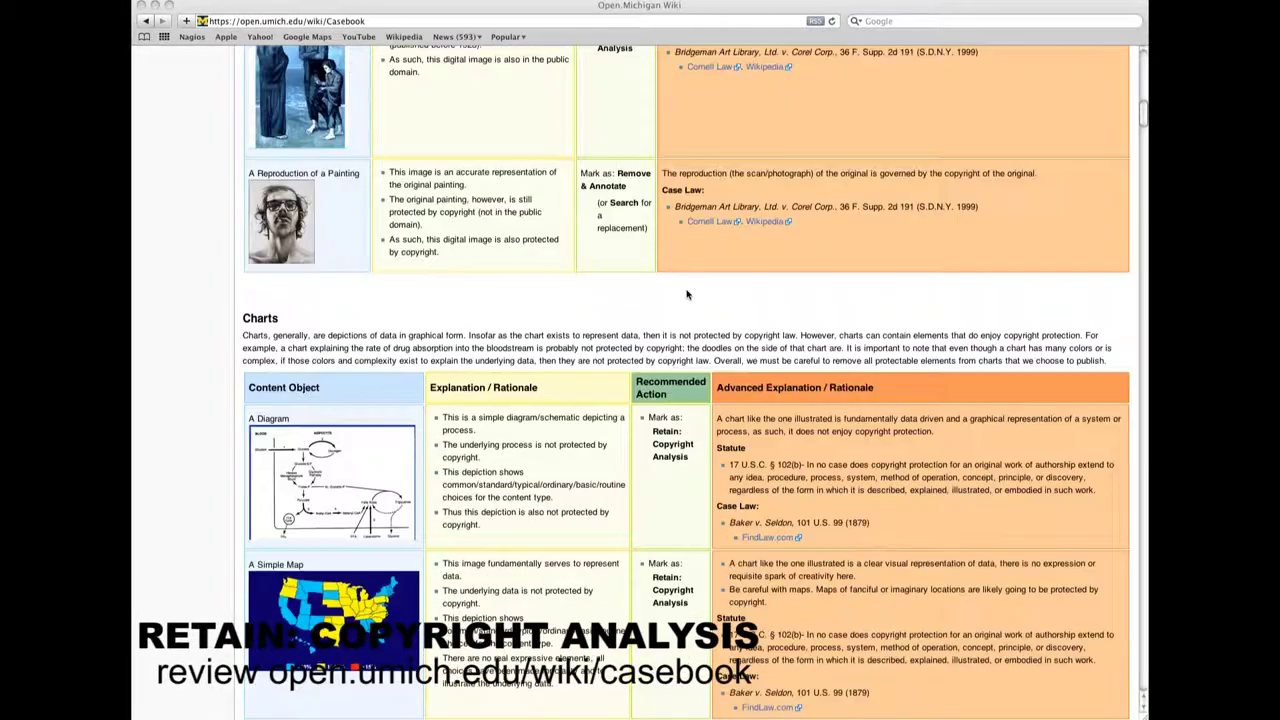
{"action": "scroll", "coordinate": [687, 294], "scroll_direction": "down", "scroll_amount": 3}
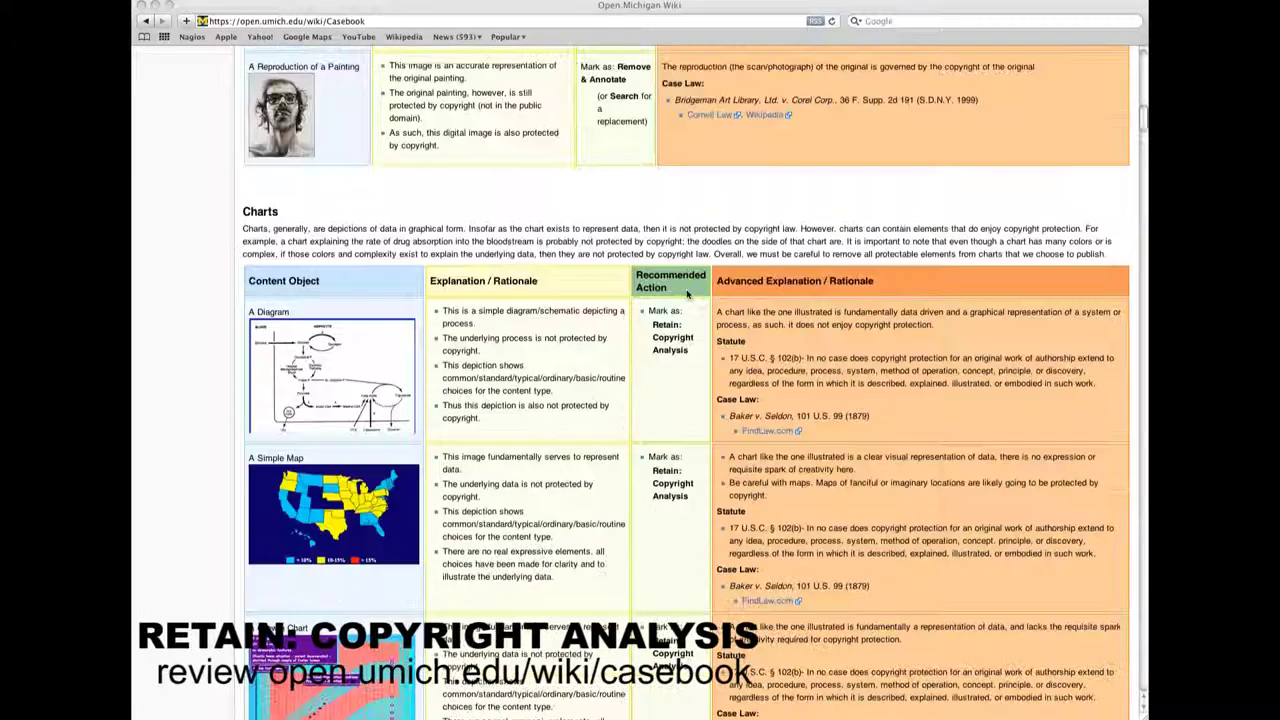
{"action": "scroll", "coordinate": [687, 294], "scroll_direction": "down", "scroll_amount": 2}
{"action": "scroll", "coordinate": [687, 294], "scroll_direction": "down", "scroll_amount": 2}
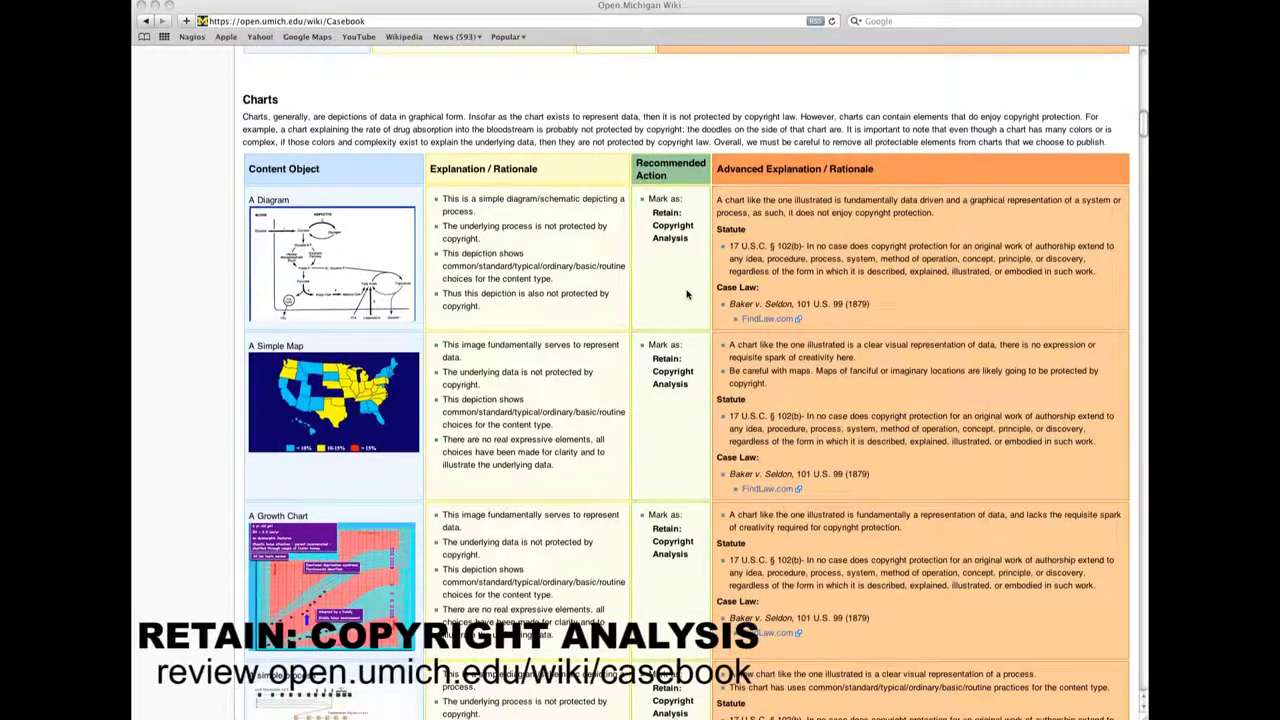
{"action": "scroll", "coordinate": [687, 294], "scroll_direction": "down", "scroll_amount": 2}
{"action": "scroll", "coordinate": [687, 294], "scroll_direction": "down", "scroll_amount": 2}
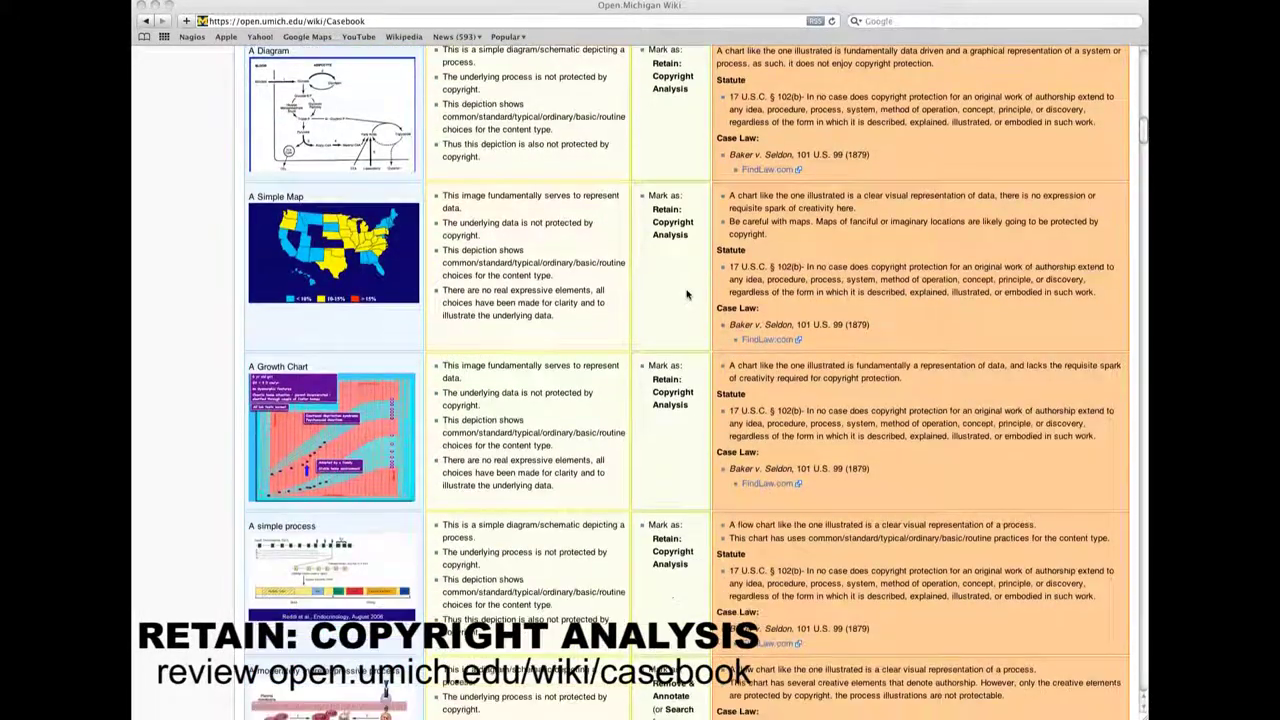
{"action": "scroll", "coordinate": [687, 294], "scroll_direction": "down", "scroll_amount": 1}
{"action": "scroll", "coordinate": [687, 294], "scroll_direction": "down", "scroll_amount": 1}
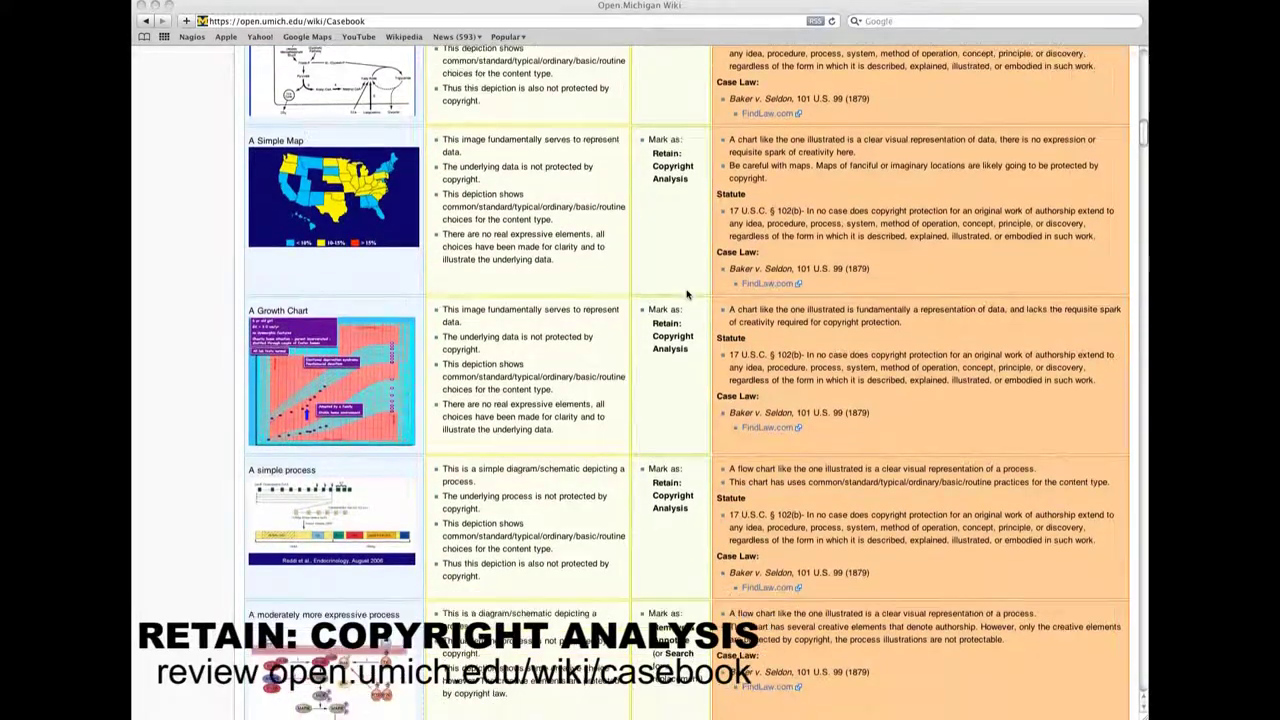
{"action": "scroll", "coordinate": [687, 294], "scroll_direction": "down", "scroll_amount": 2}
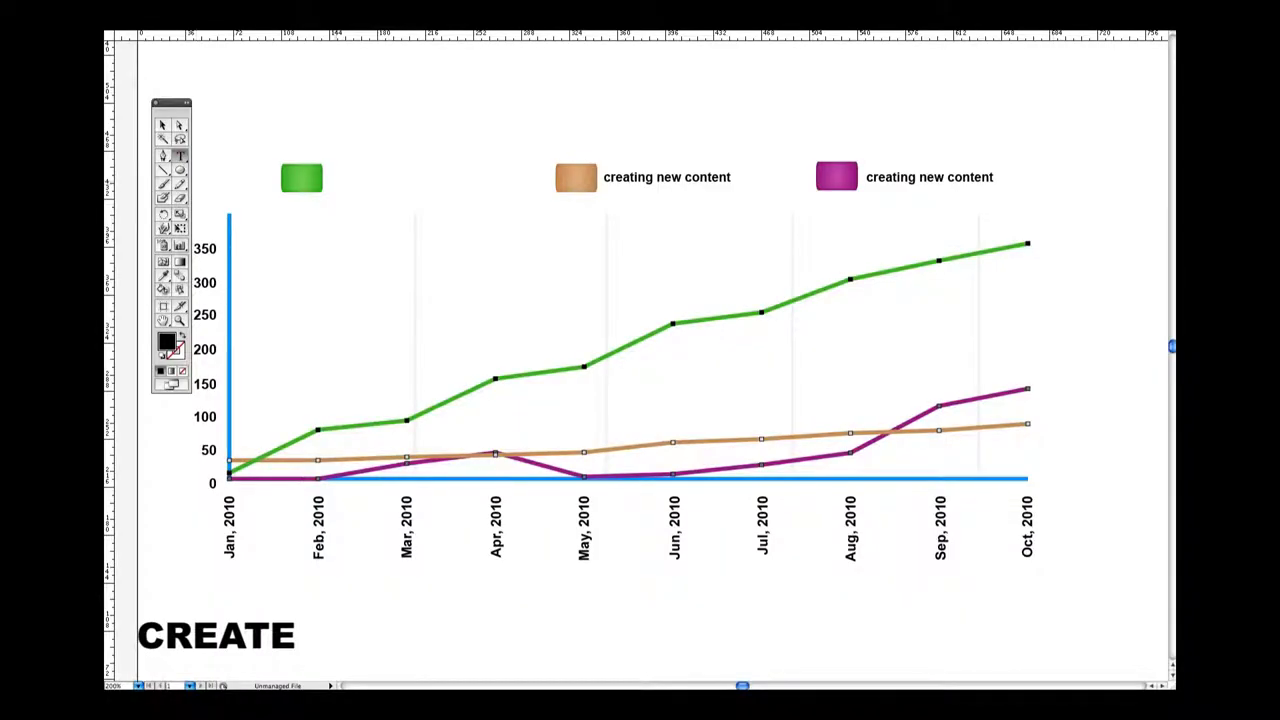
In Illustrator, add the legend label "creating new content" beside the green swatch above the line chart
{"action": "left_click", "coordinate": [334, 176]}
{"action": "type", "text": "creating new content"}
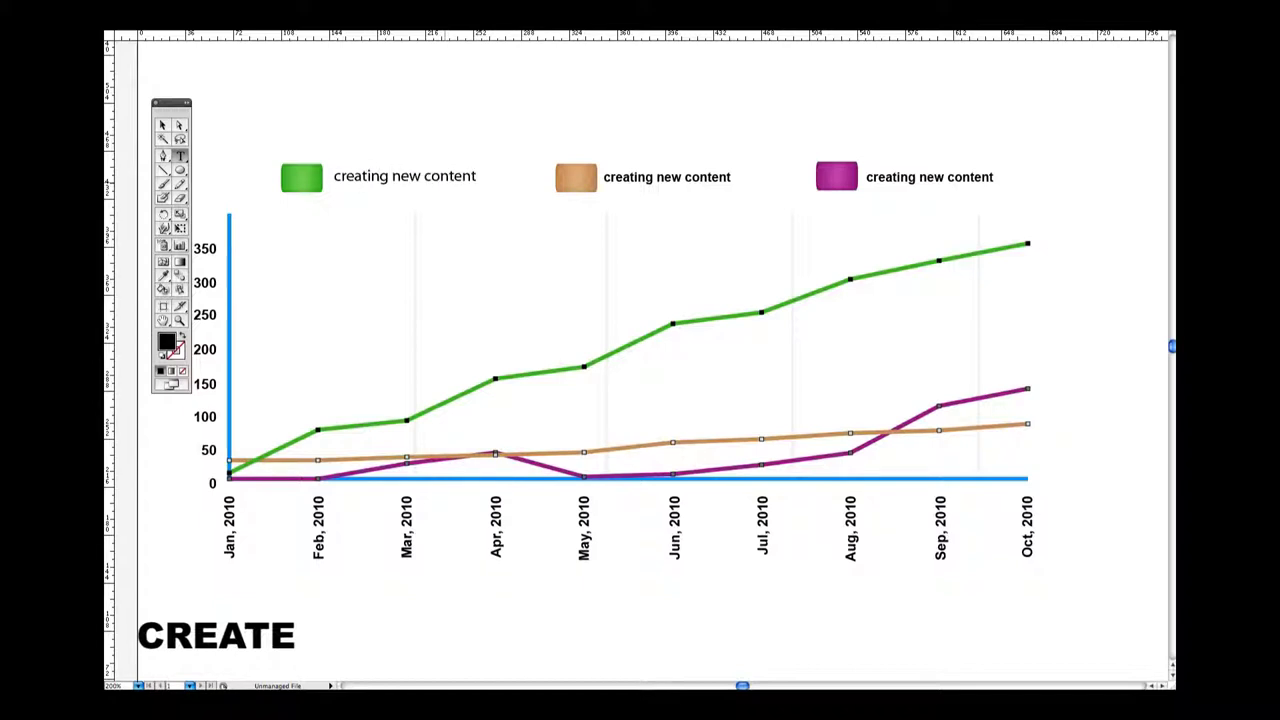
{"action": "left_click", "coordinate": [162, 125]}
{"action": "left_click", "coordinate": [590, 185]}
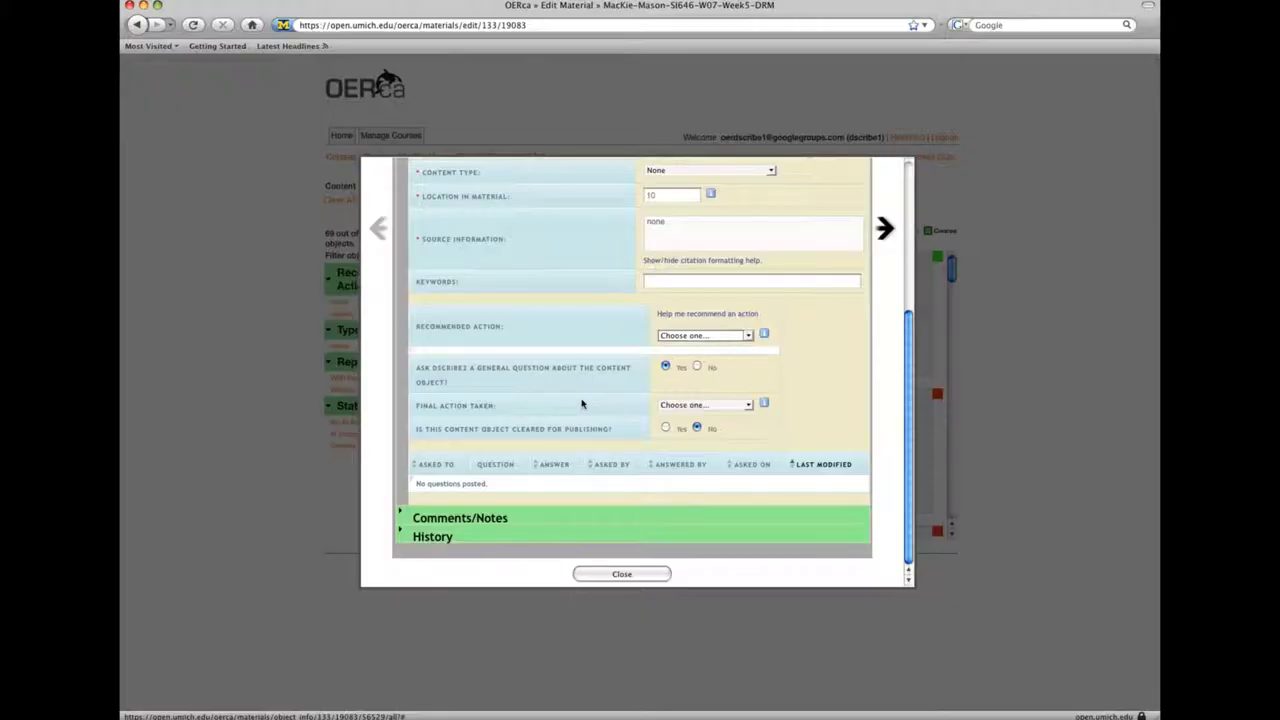
In OERca, set the content object's final action taken to Retain: Permission and mark it as cleared for publishing
{"action": "left_click", "coordinate": [703, 408]}
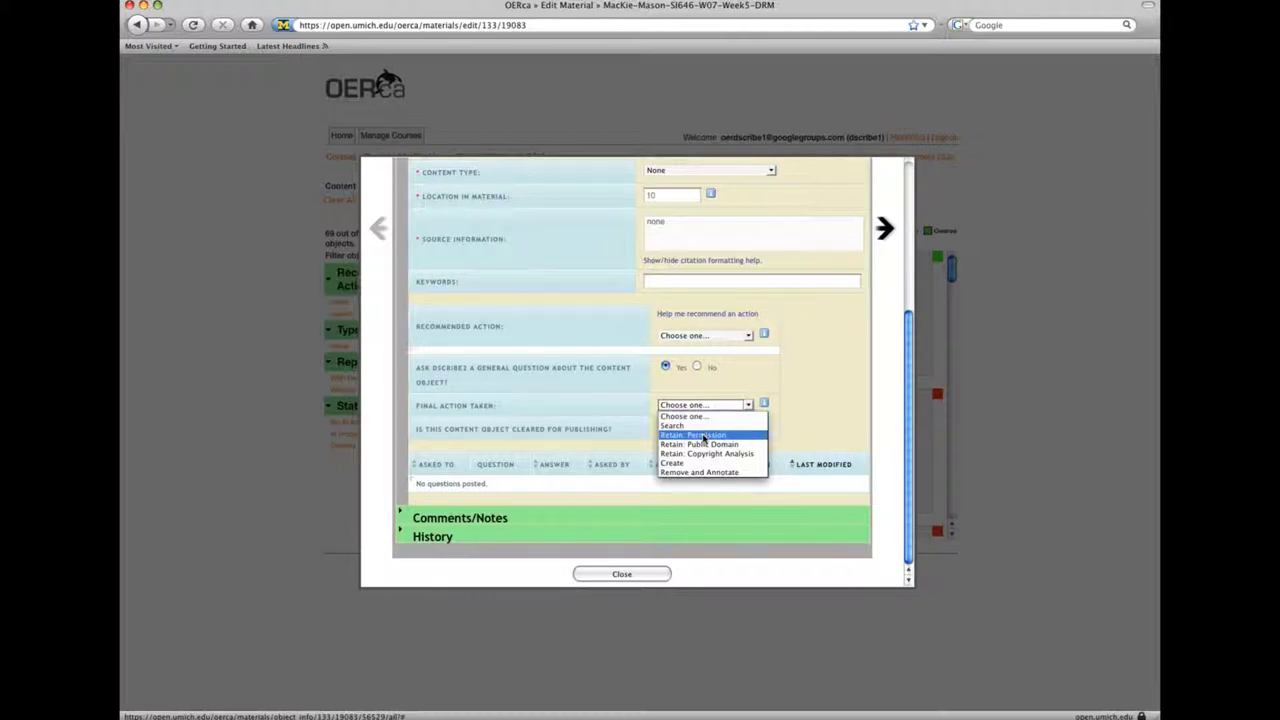
{"action": "left_click", "coordinate": [703, 437]}
{"action": "left_click", "coordinate": [666, 428]}
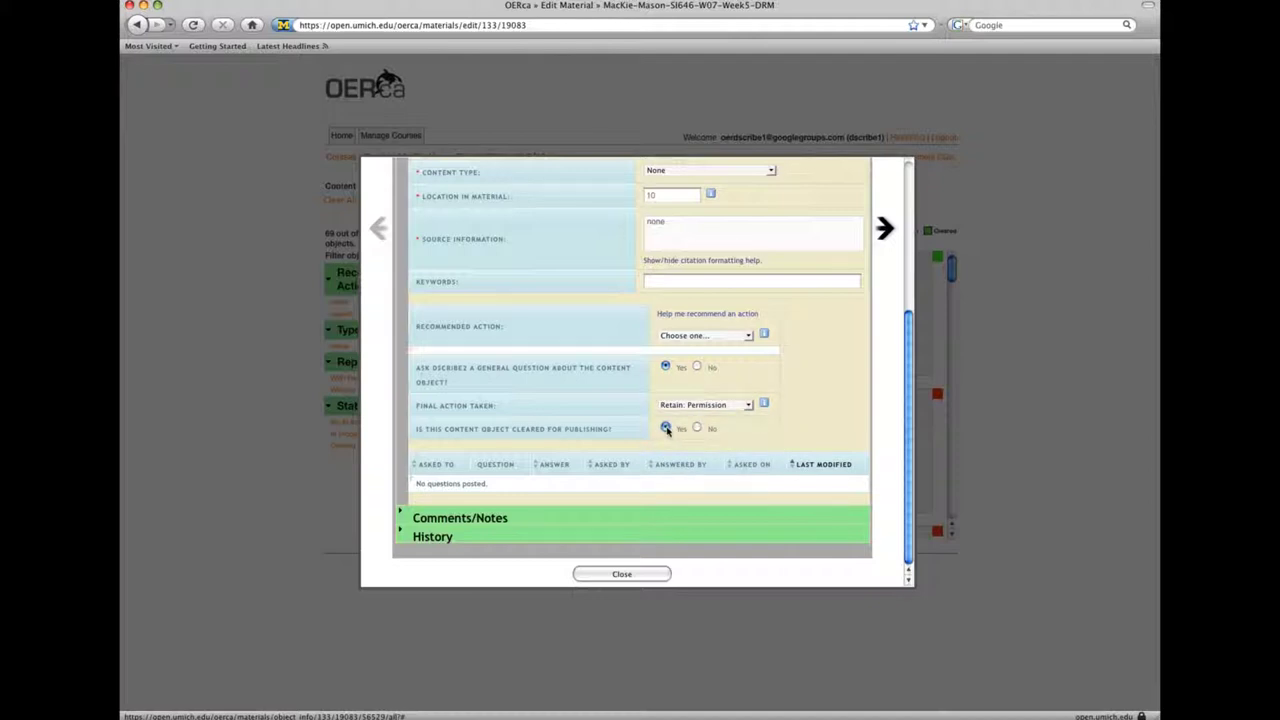